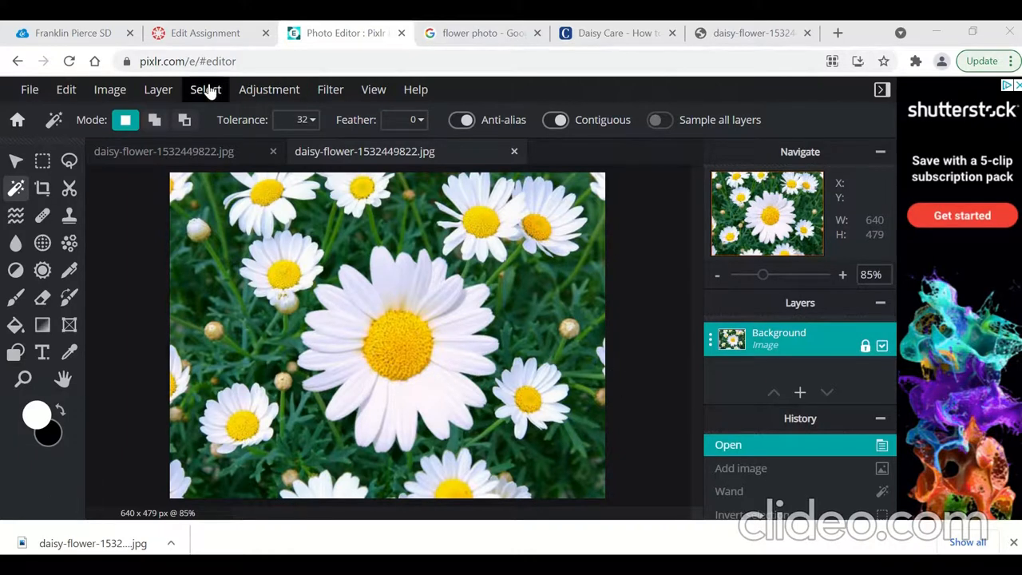
left_click(30, 90)
left_click(54, 132)
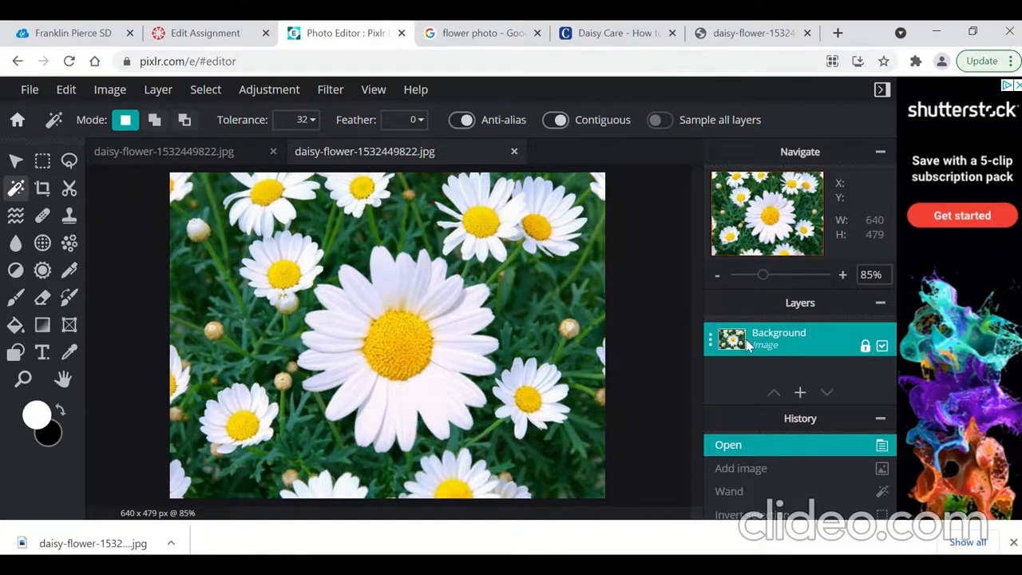
mouse_move(800, 403)
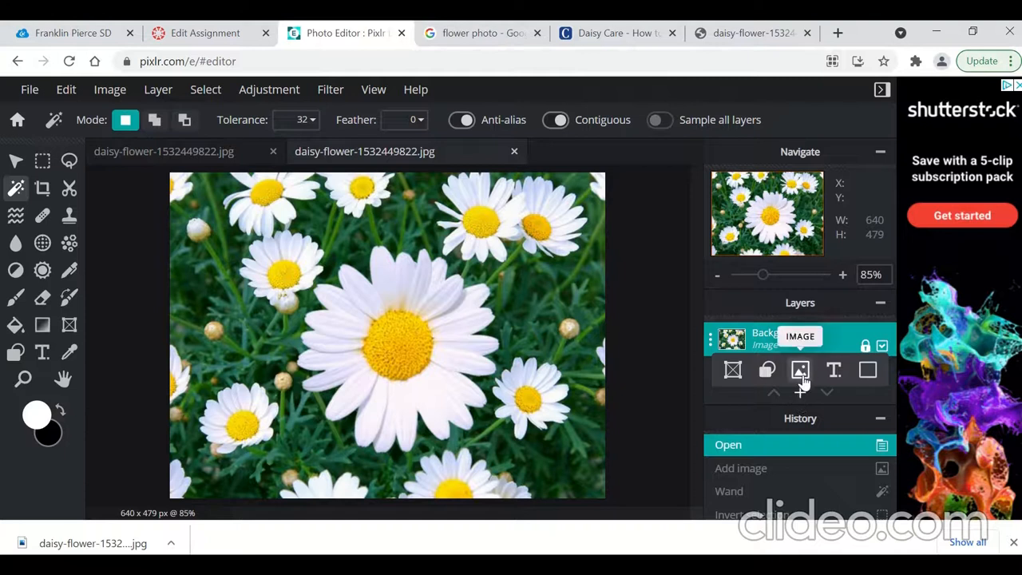
left_click(800, 371)
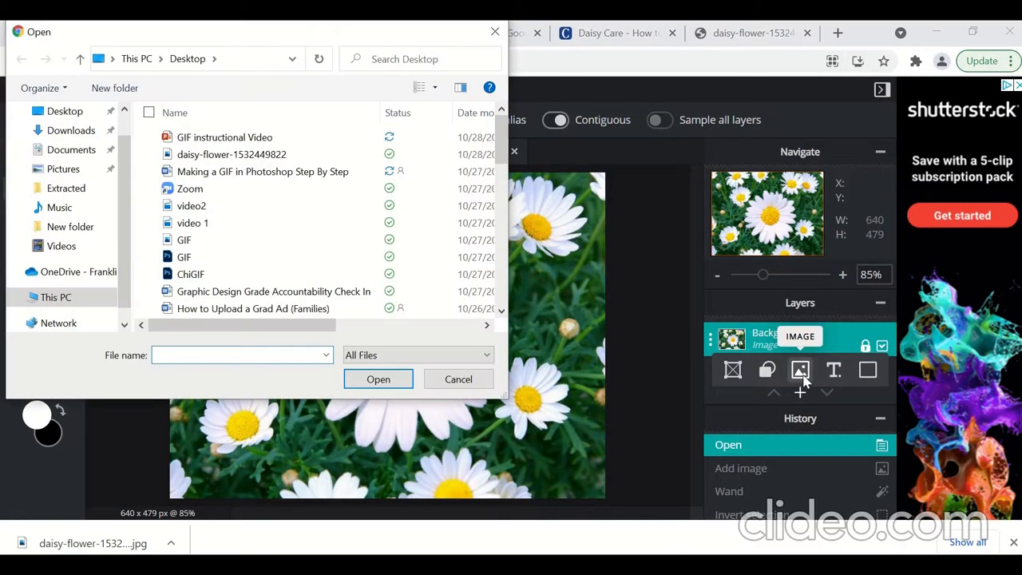
left_click(266, 158)
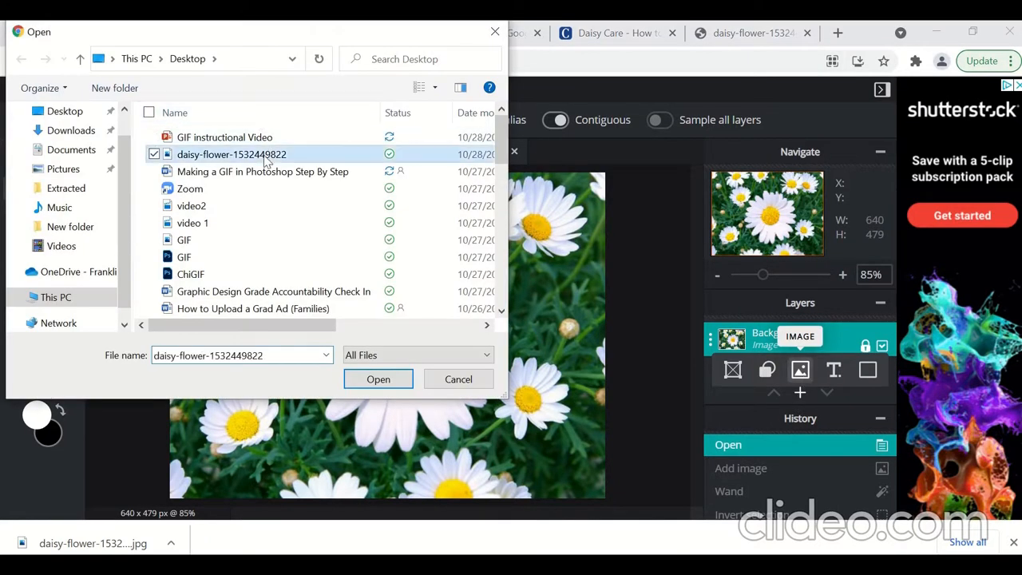
left_click(379, 380)
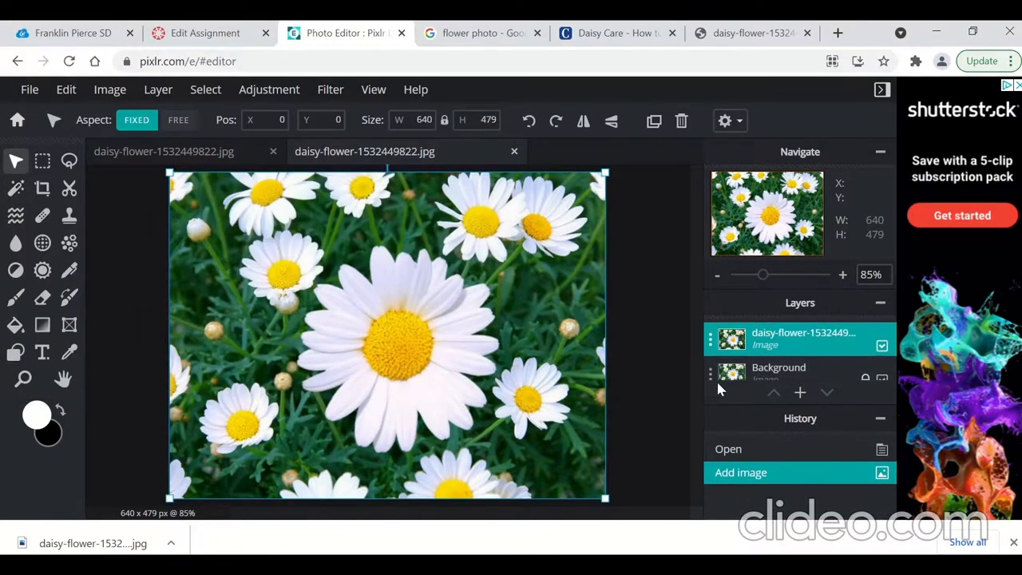
Step: Check the Background layer's settings, then make the added daisy layer active again
left_click(708, 372)
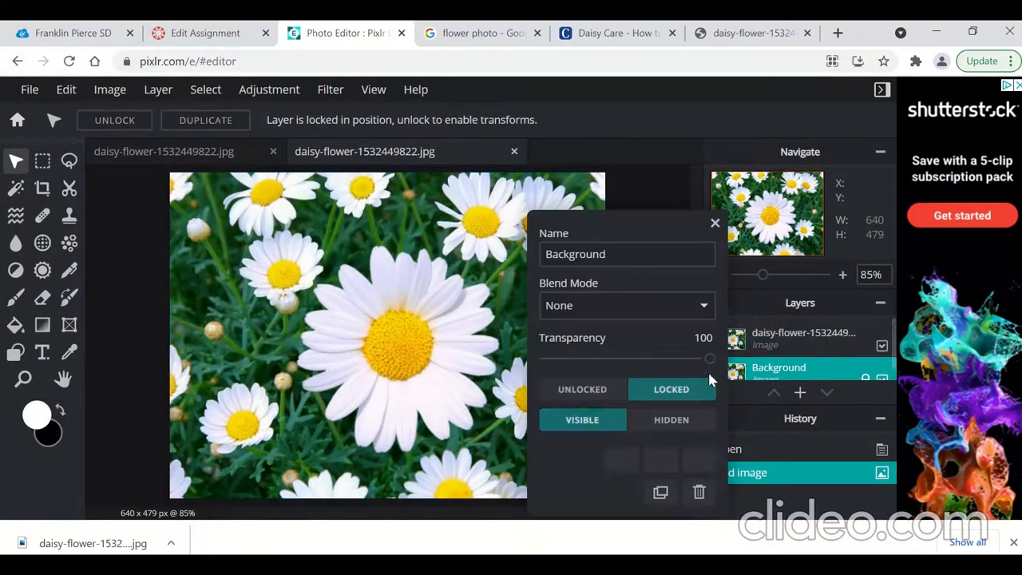
left_click(842, 341)
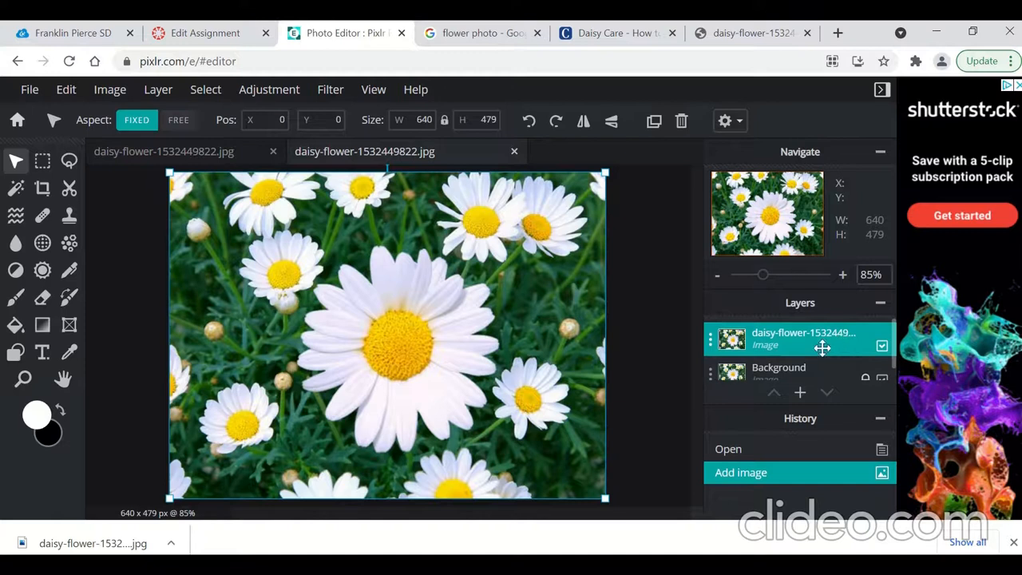
left_click(808, 367)
left_click(773, 332)
Step: Try to select the petals of the large central daisy with the Wand tool at tolerance 32
left_click(69, 161)
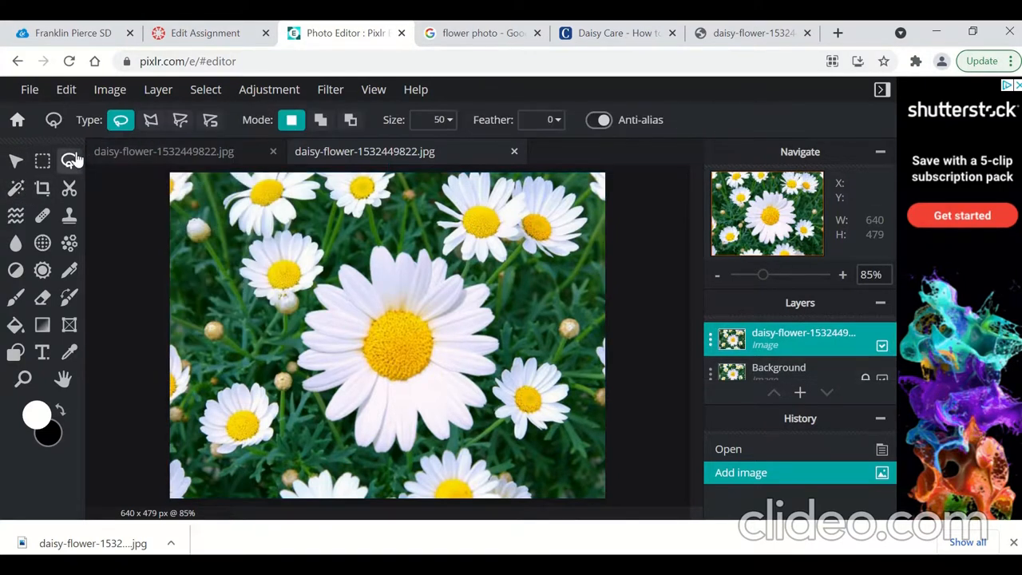
left_click(16, 188)
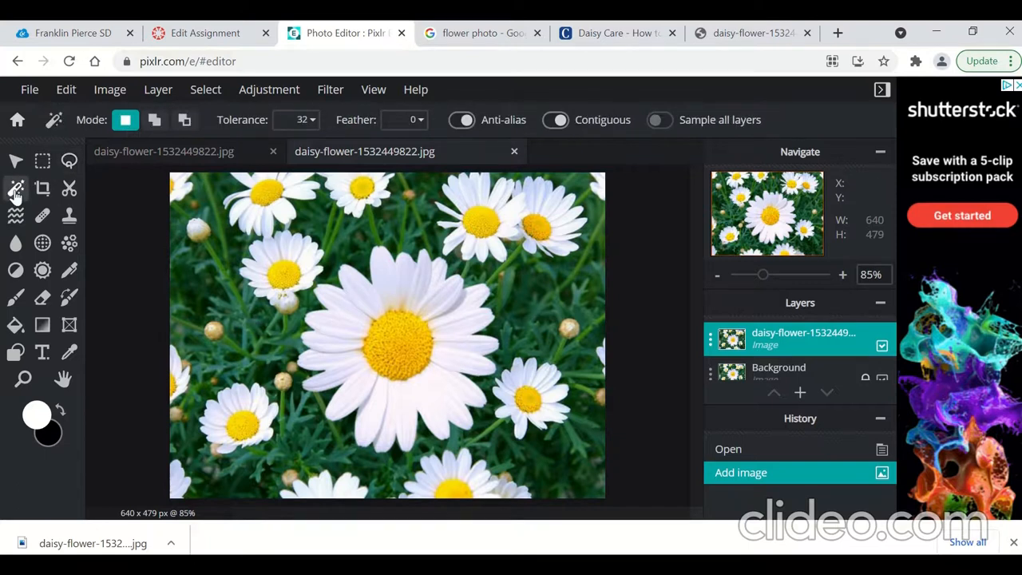
left_click(354, 334)
left_click(341, 366, "shift")
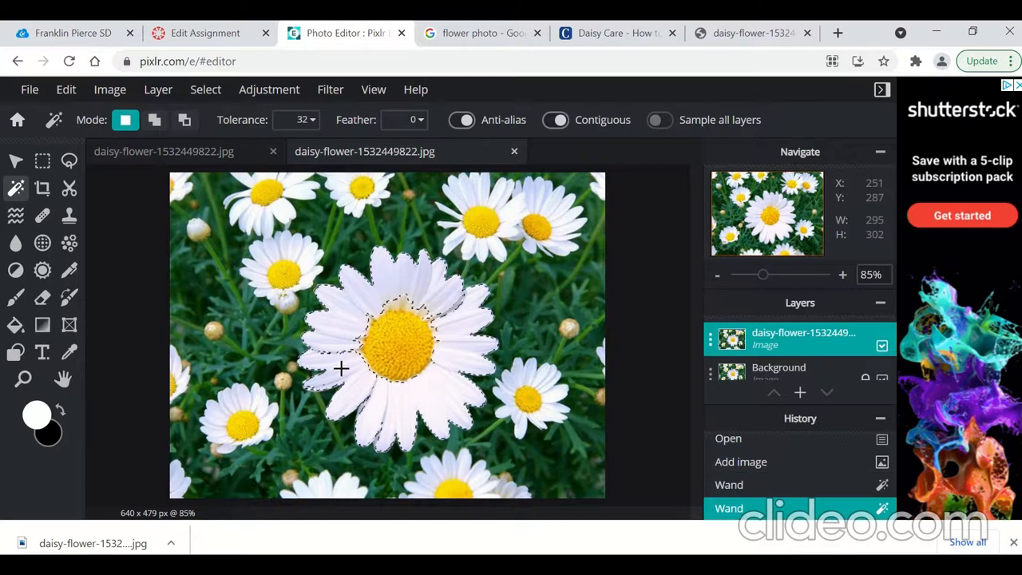
Step: Undo the last wand selection and outline the large central daisy with a freehand Lasso of about 304 by 313 px
left_click(70, 162)
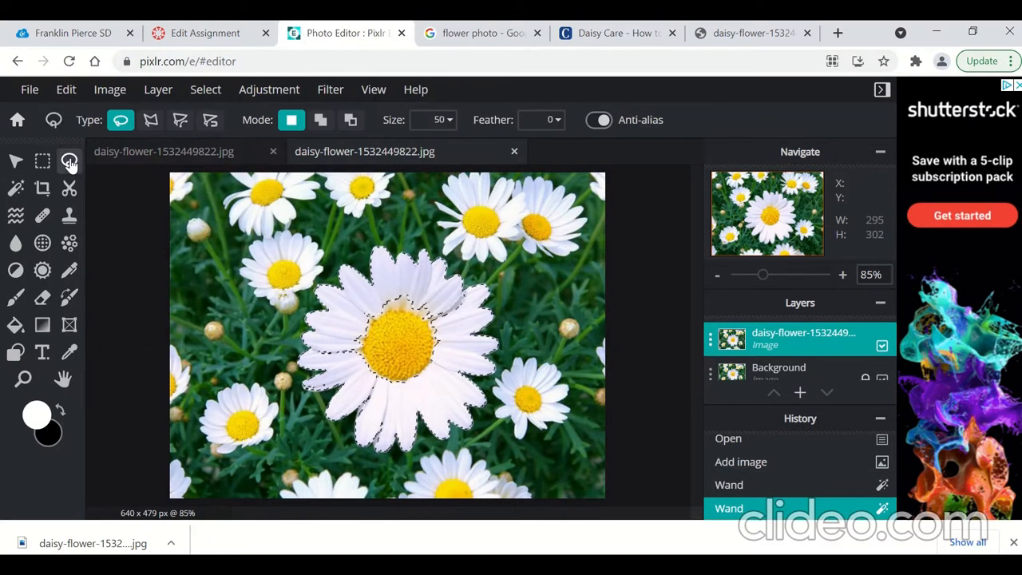
left_click(66, 89)
left_click(72, 107)
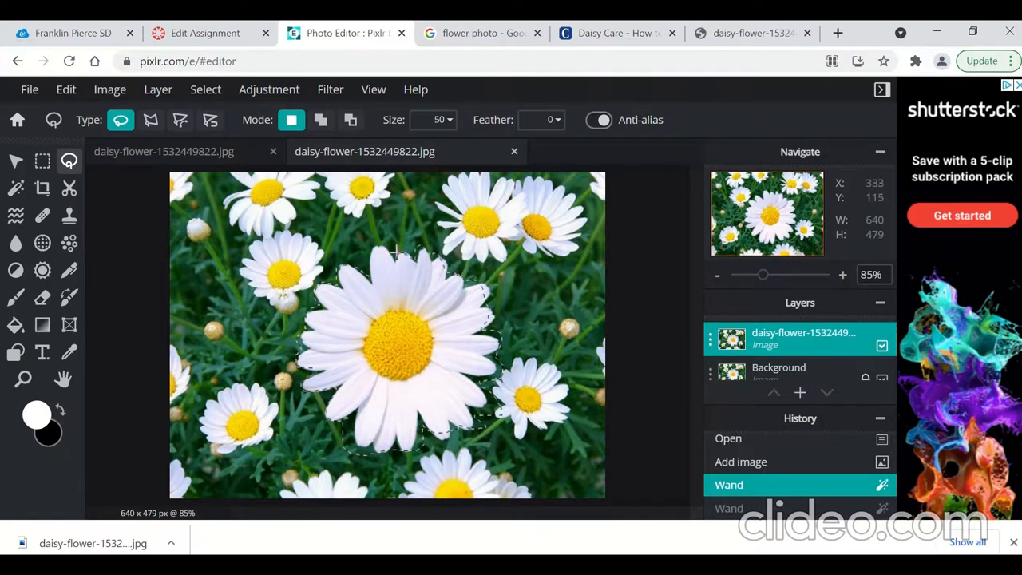
left_click_drag(370, 277, 371, 279)
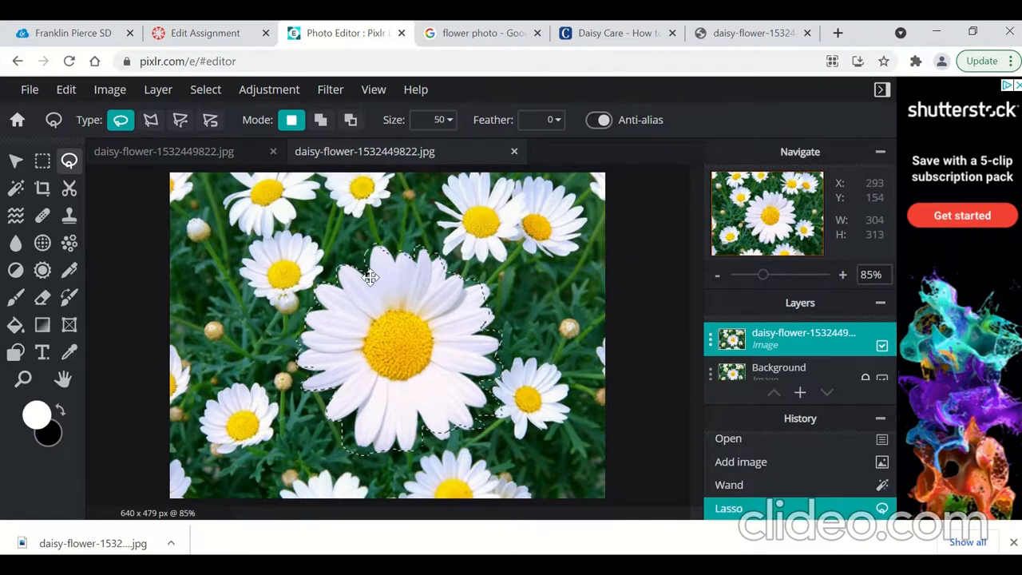
Step: Invert the selection and clear everything around the central daisy on the added layer
right_click(403, 334)
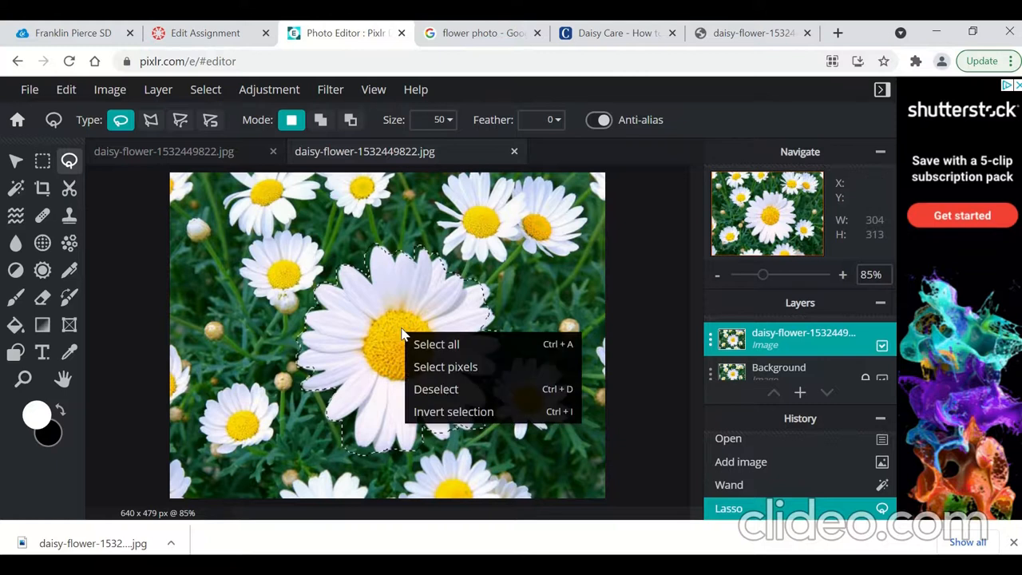
left_click(441, 414)
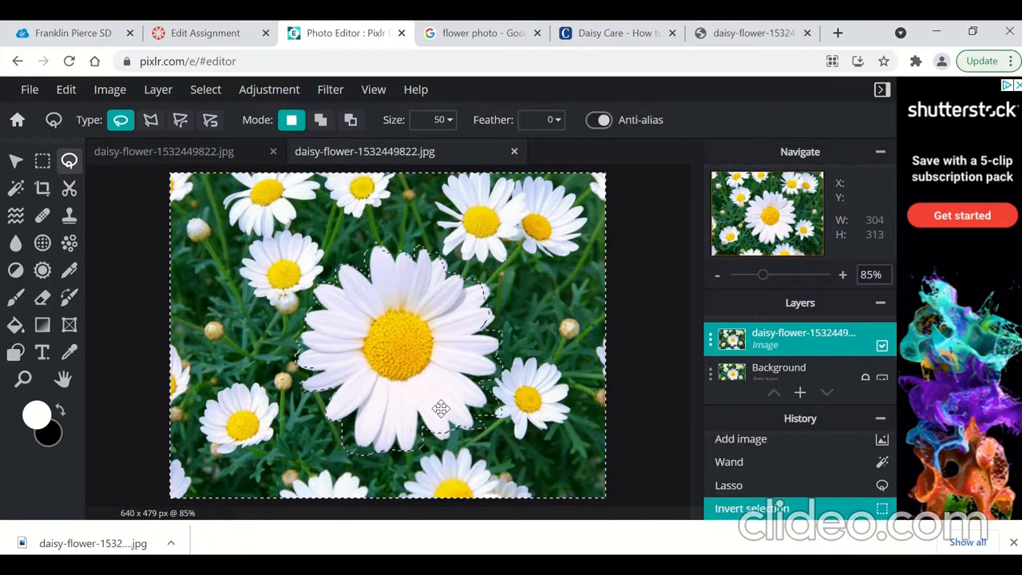
key("Delete")
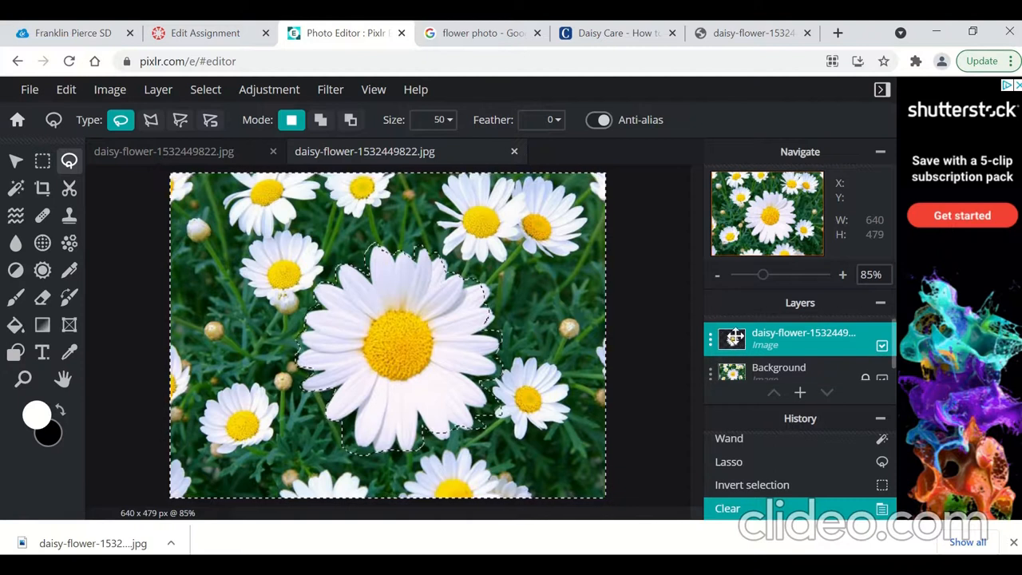
Step: With the cut-out daisy layer active, invert the selection so it covers the central flower again
left_click(758, 376)
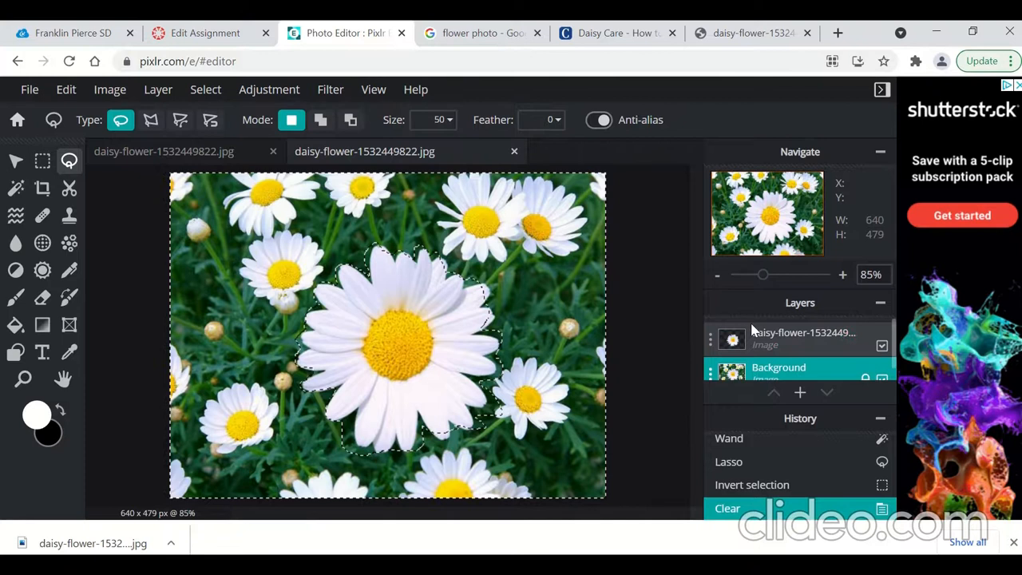
left_click(753, 336)
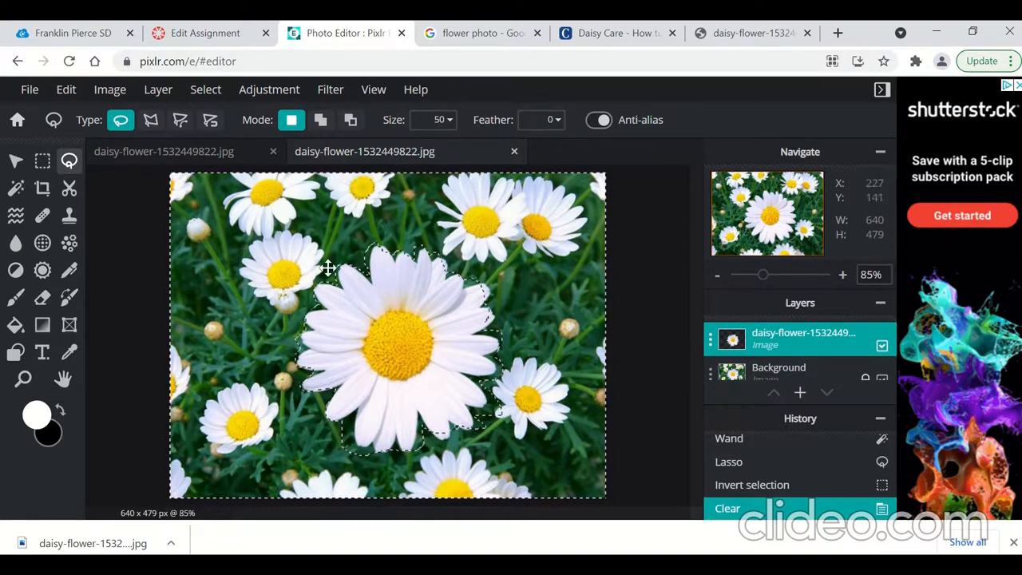
right_click(399, 310)
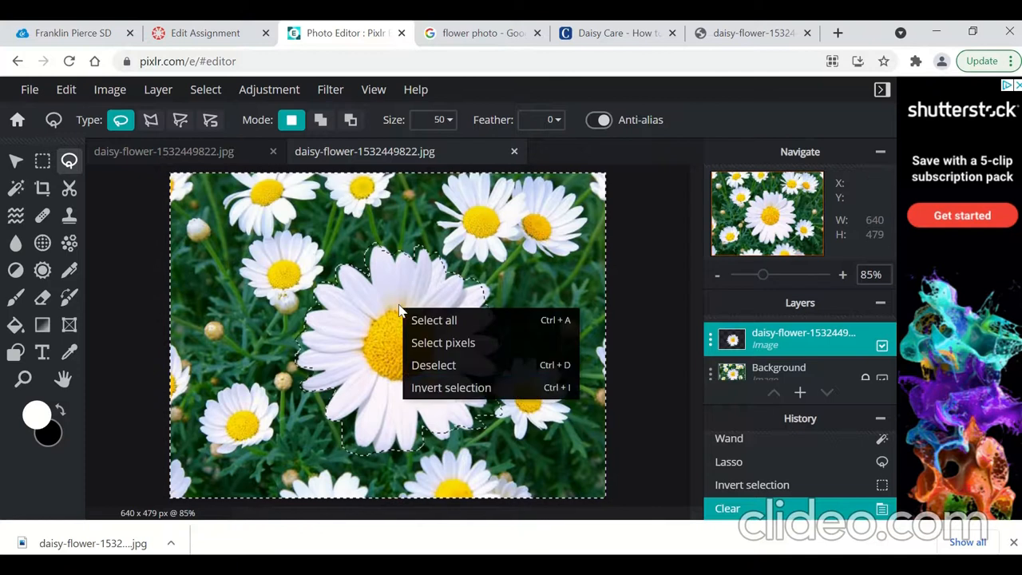
left_click(420, 387)
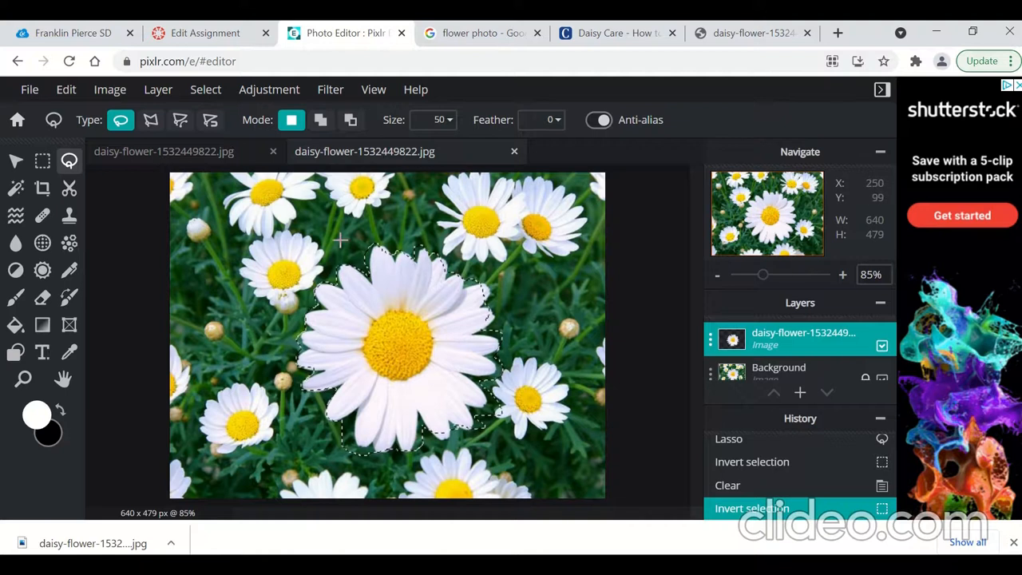
Step: Apply a Hue & saturation adjustment to the central daisy with hue -3 and saturation 78
left_click(286, 94)
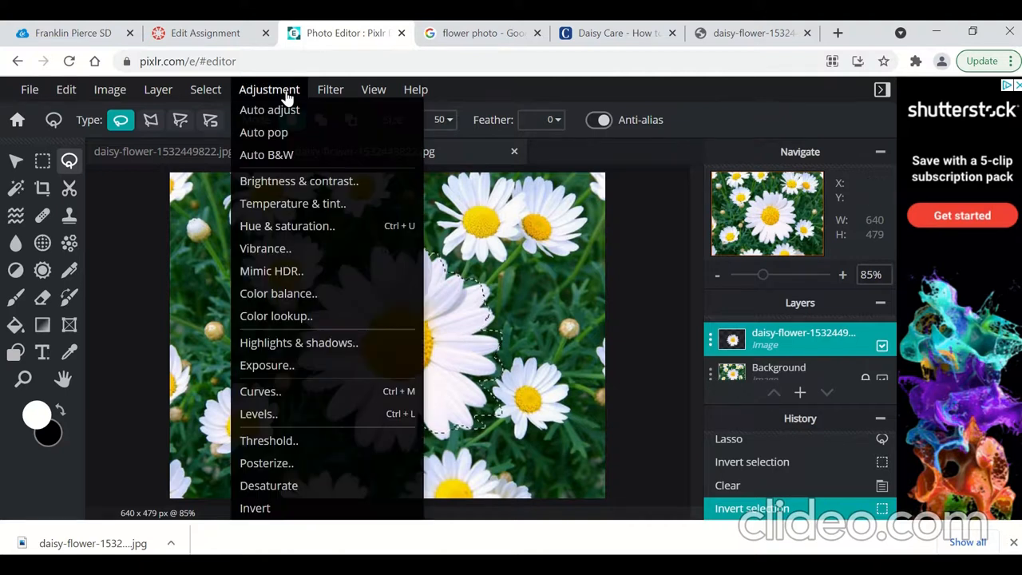
left_click(308, 227)
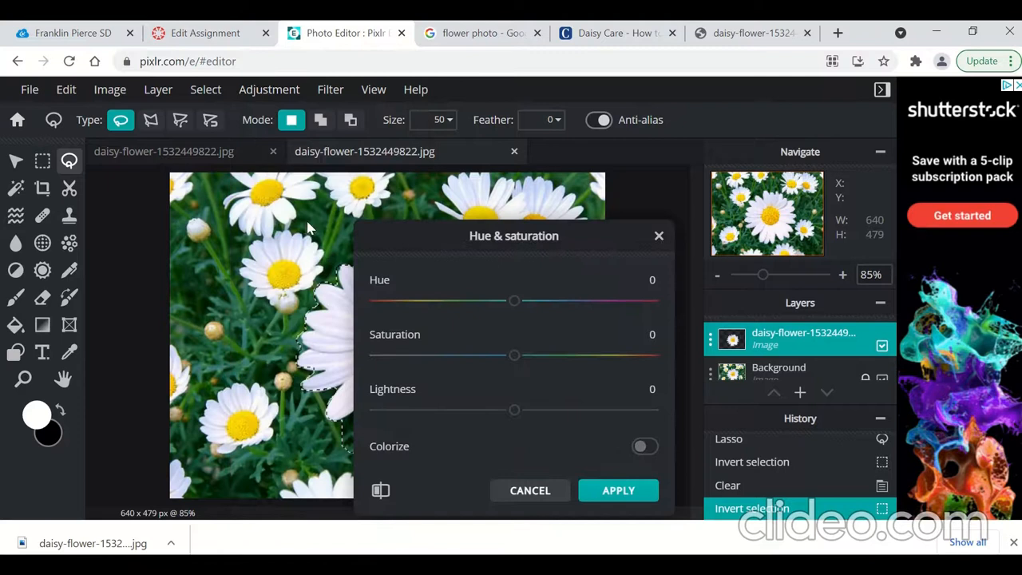
left_click_drag(441, 246, 576, 134)
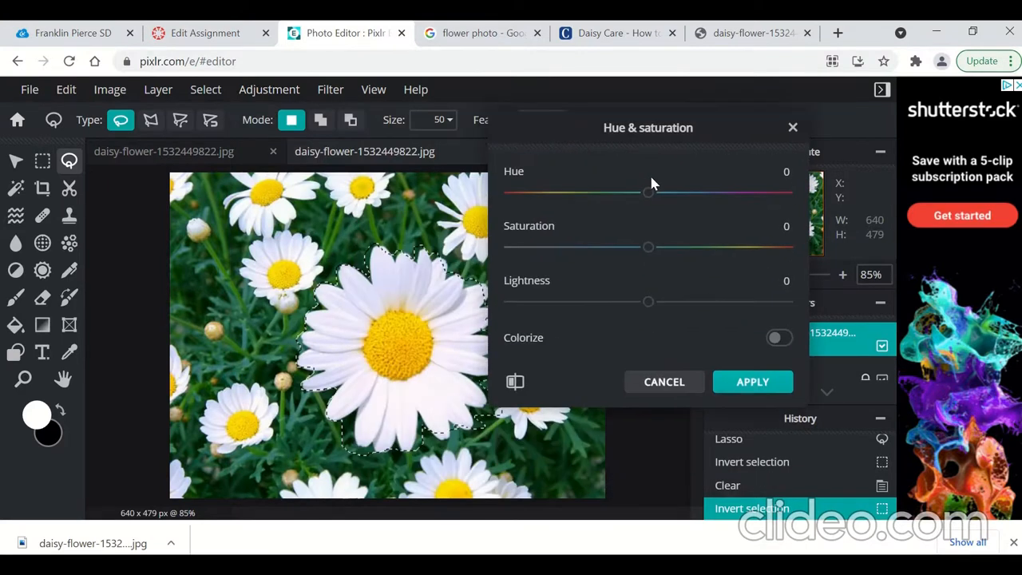
mouse_move(649, 196)
left_mouse_down()
mouse_move(759, 199)
mouse_move(527, 198)
mouse_move(748, 209)
mouse_move(511, 197)
mouse_move(696, 197)
mouse_move(645, 199)
left_mouse_up()
left_click_drag(649, 251, 759, 251)
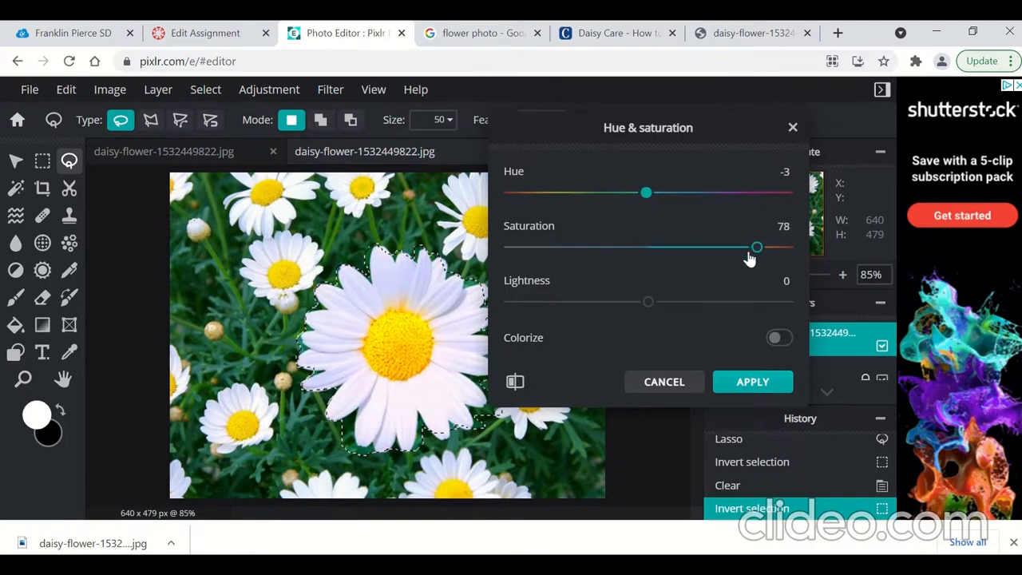
left_click(752, 381)
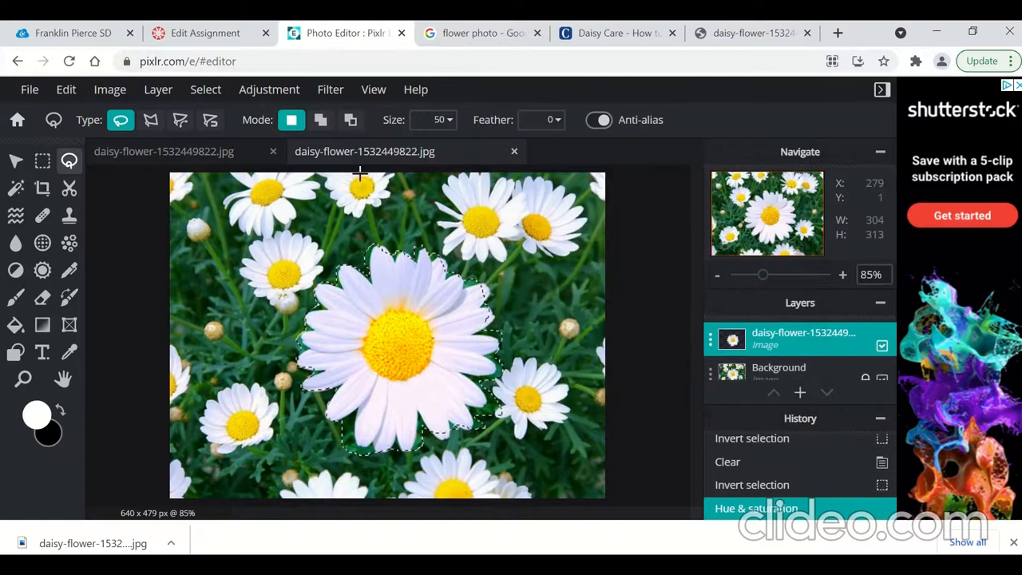
Step: Try out brightness and contrast changes on the central daisy without applying them
left_click(259, 91)
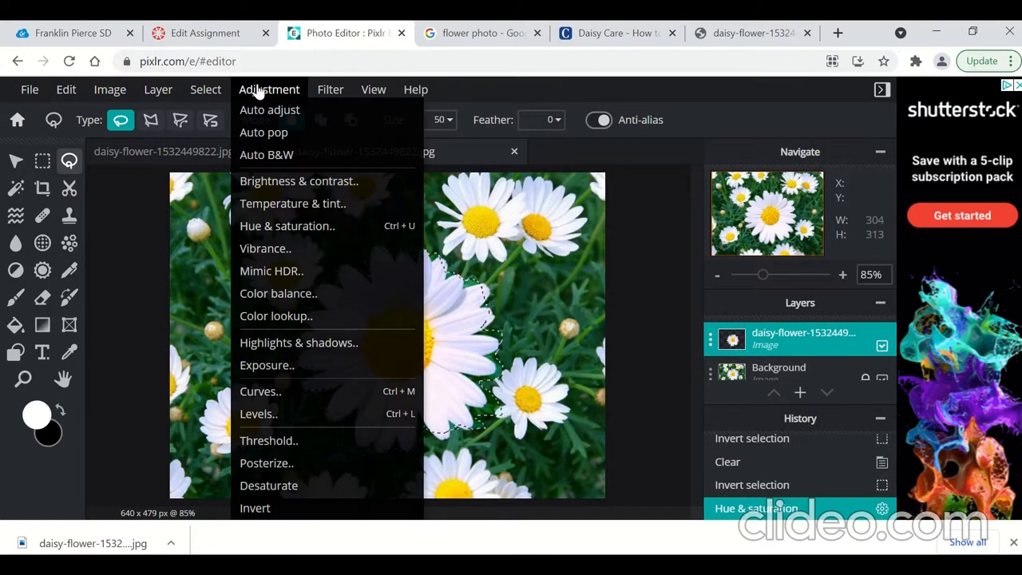
left_click(287, 225)
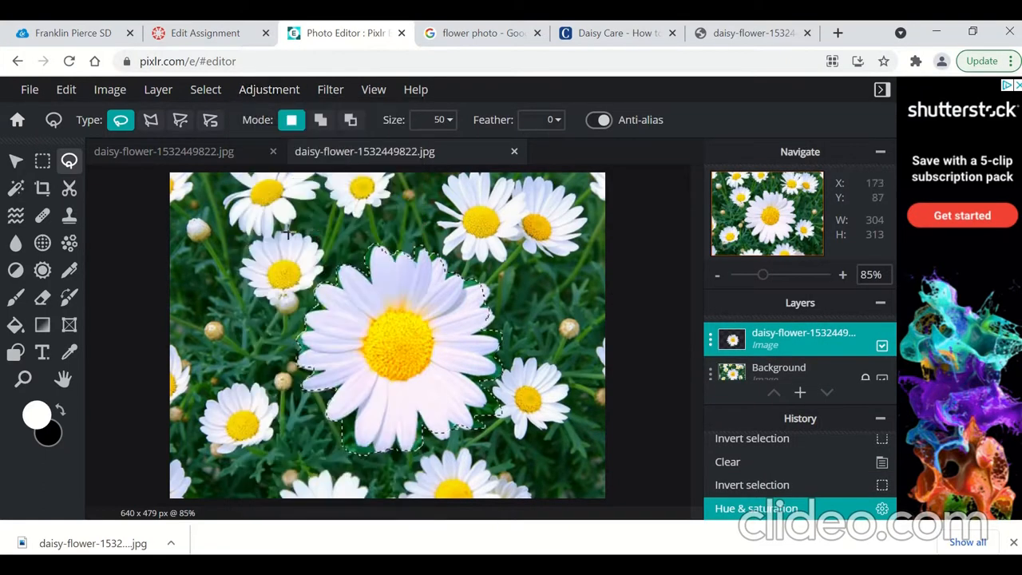
left_click(270, 91)
left_click(288, 182)
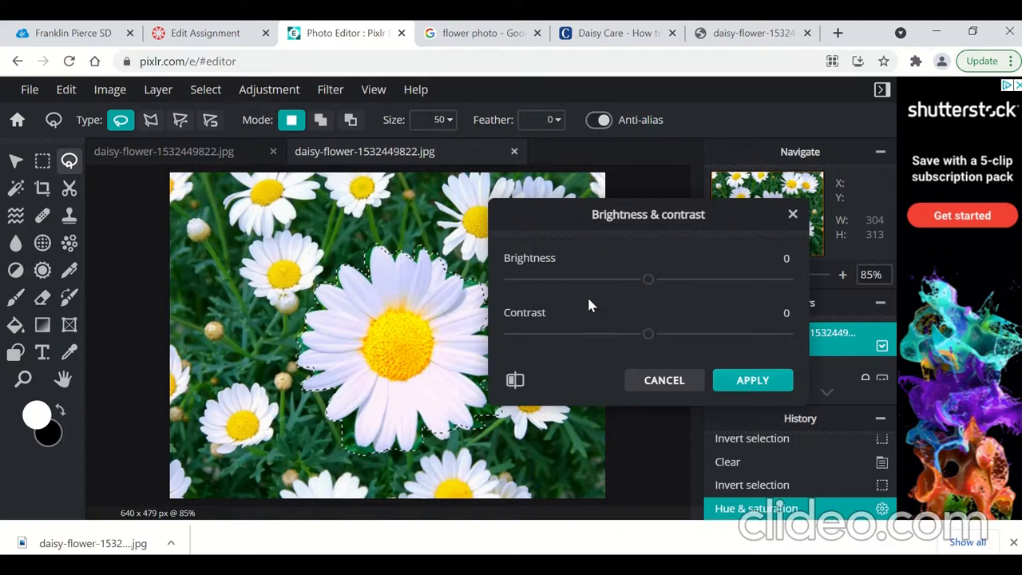
mouse_move(649, 286)
left_mouse_down()
mouse_move(721, 285)
mouse_move(652, 293)
left_mouse_up()
mouse_move(678, 337)
left_mouse_down()
mouse_move(714, 336)
mouse_move(630, 333)
mouse_move(658, 333)
left_mouse_up()
left_click(665, 381)
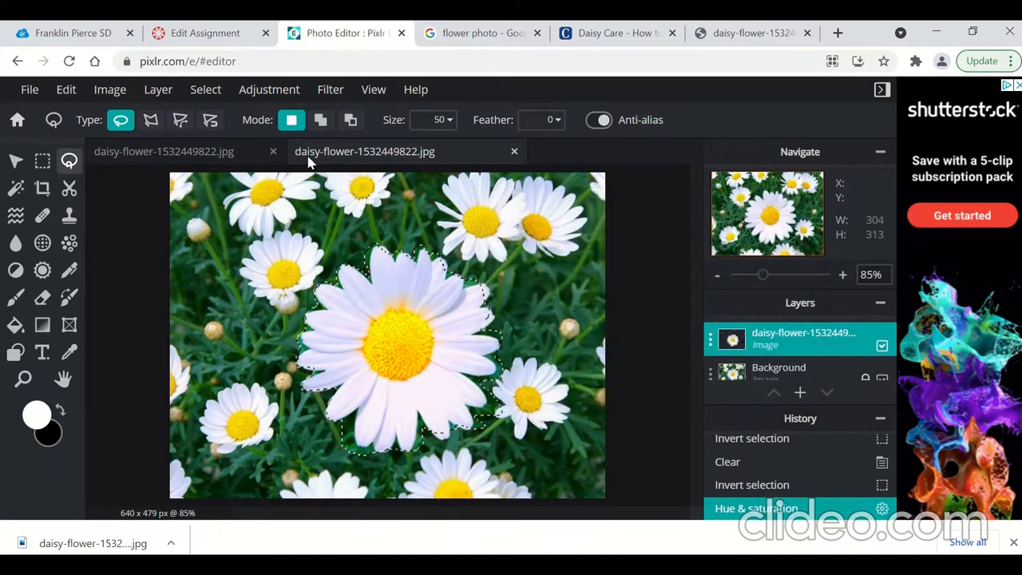
Step: Try out temperature and tint changes on the central daisy without applying them
left_click(269, 90)
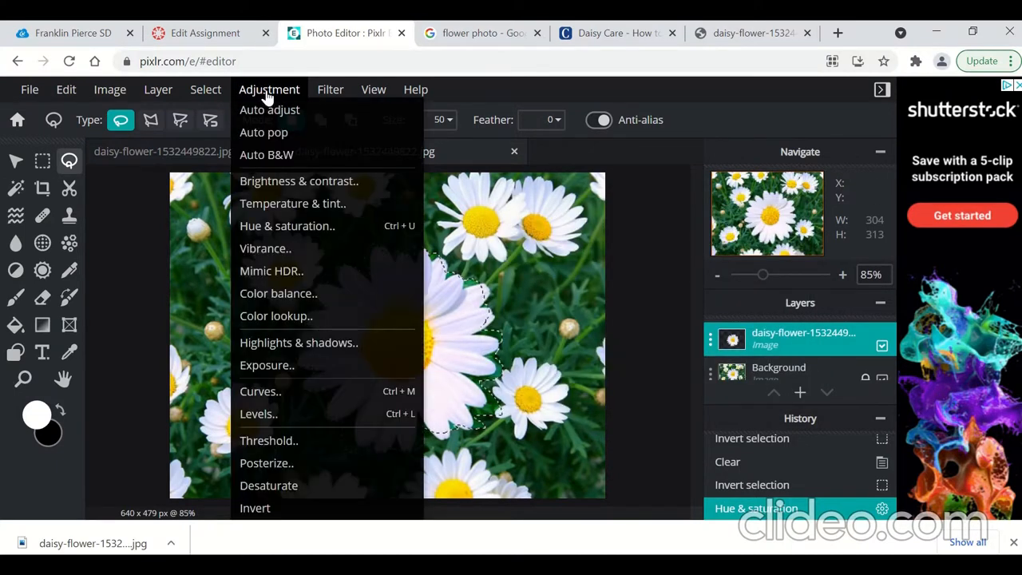
left_click(312, 207)
mouse_move(647, 279)
left_mouse_down()
mouse_move(701, 286)
mouse_move(647, 279)
left_mouse_up()
left_click(650, 333)
left_click_drag(692, 354, 647, 352)
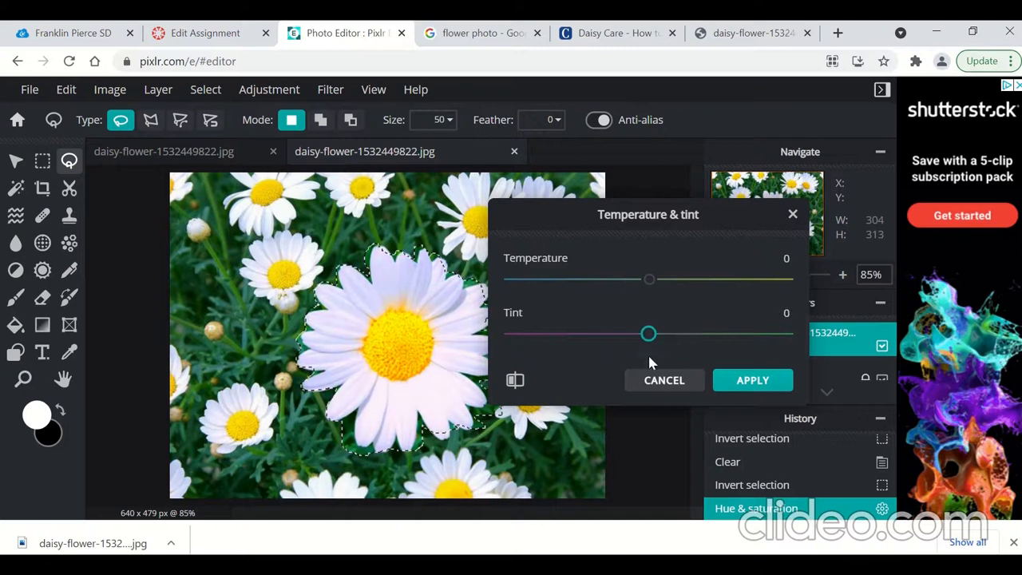
left_click(649, 377)
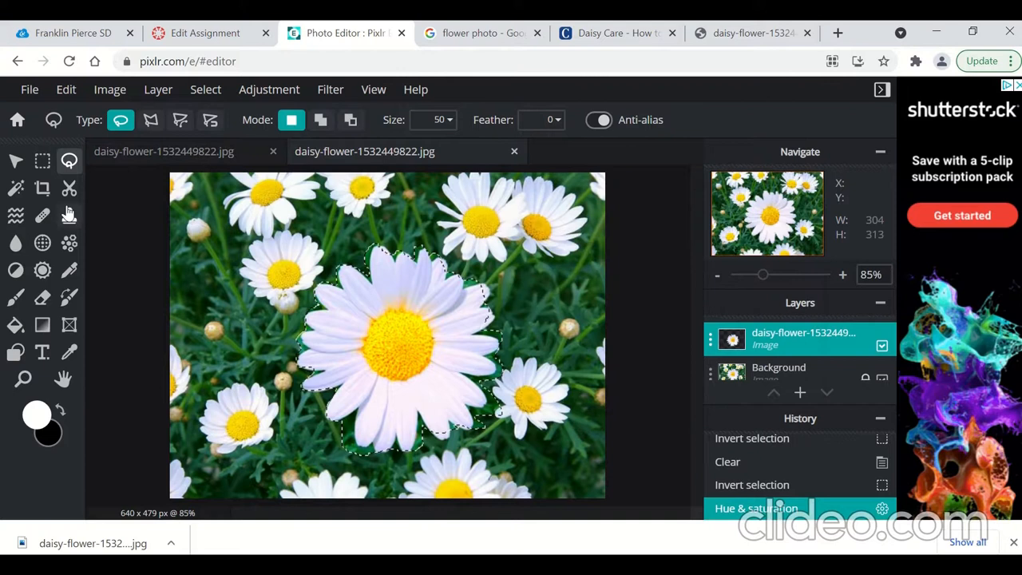
Step: Sharpen the central daisy on the cut-out layer with a soft 180 px brush at strength 47
left_click(17, 246)
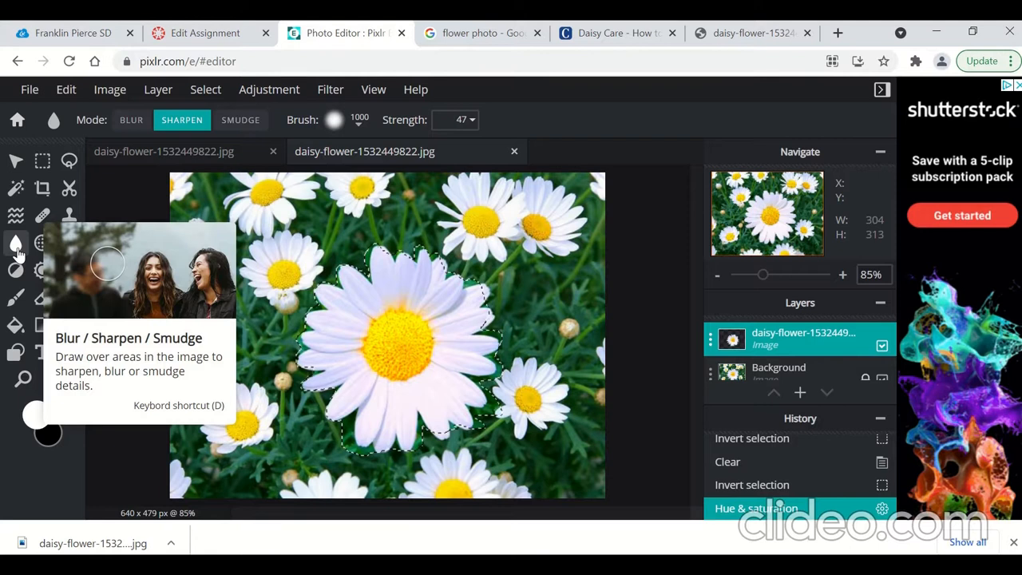
left_click(130, 121)
left_click(184, 123)
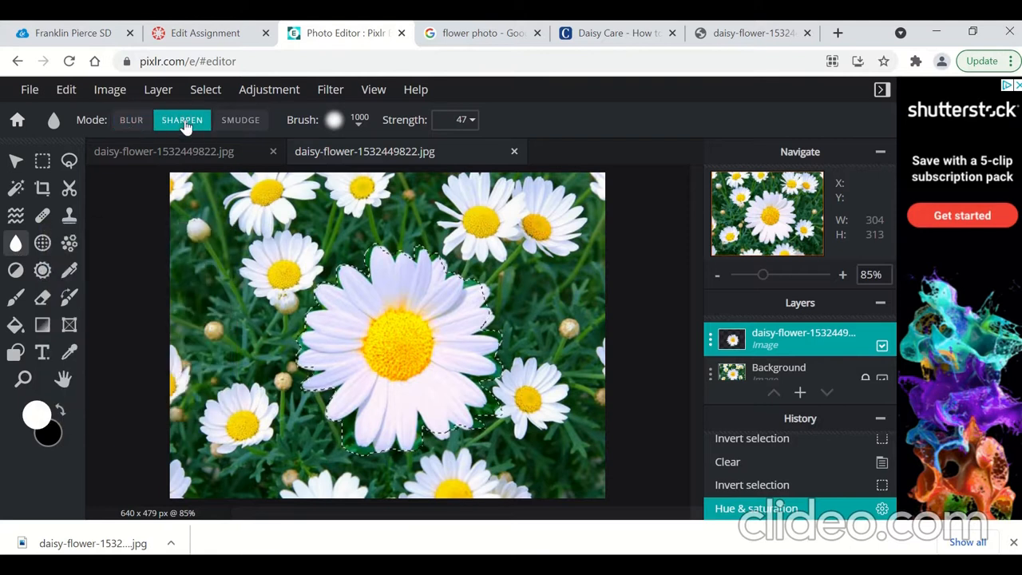
left_click(333, 121)
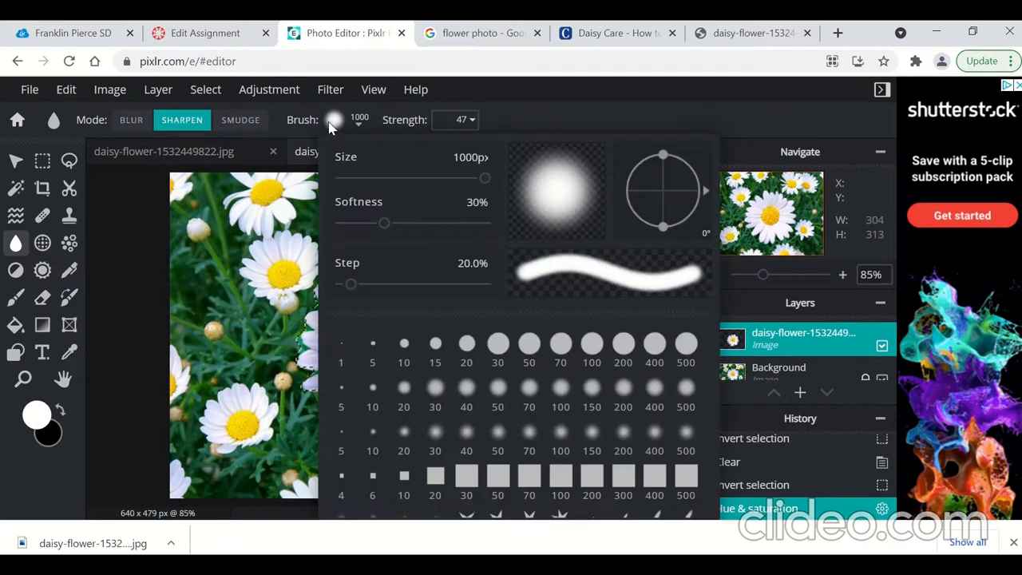
left_click_drag(484, 179, 410, 191)
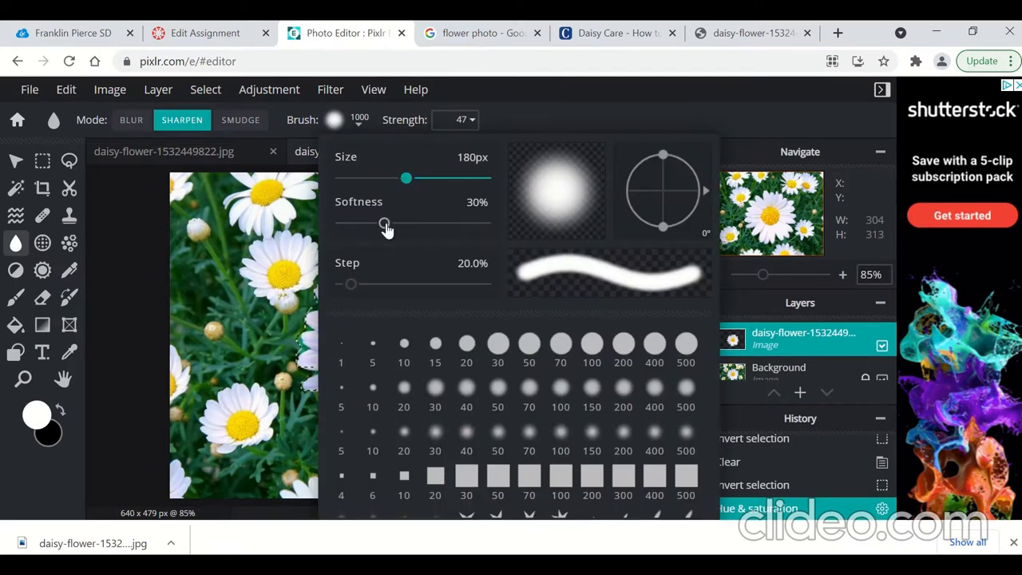
left_click_drag(384, 226, 429, 230)
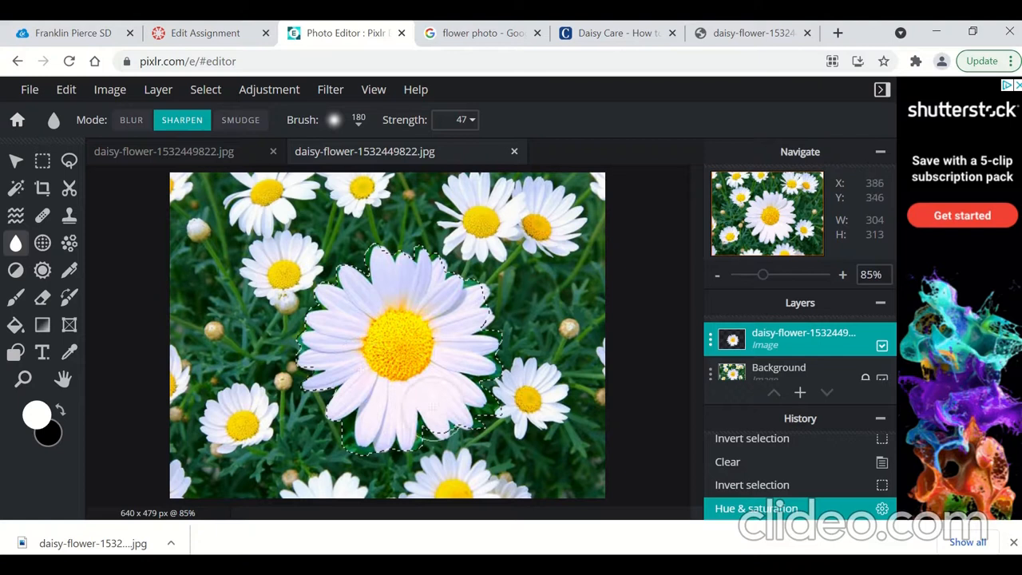
left_click_drag(359, 341, 443, 345)
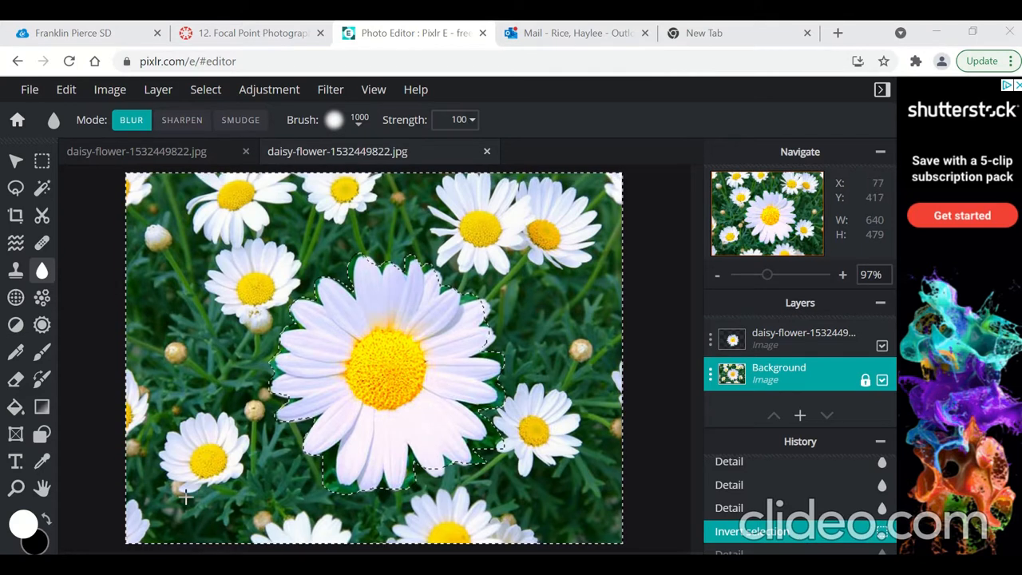
Step: Invert the selection to the central daisy and invert it back to the surrounding background
left_click(396, 353)
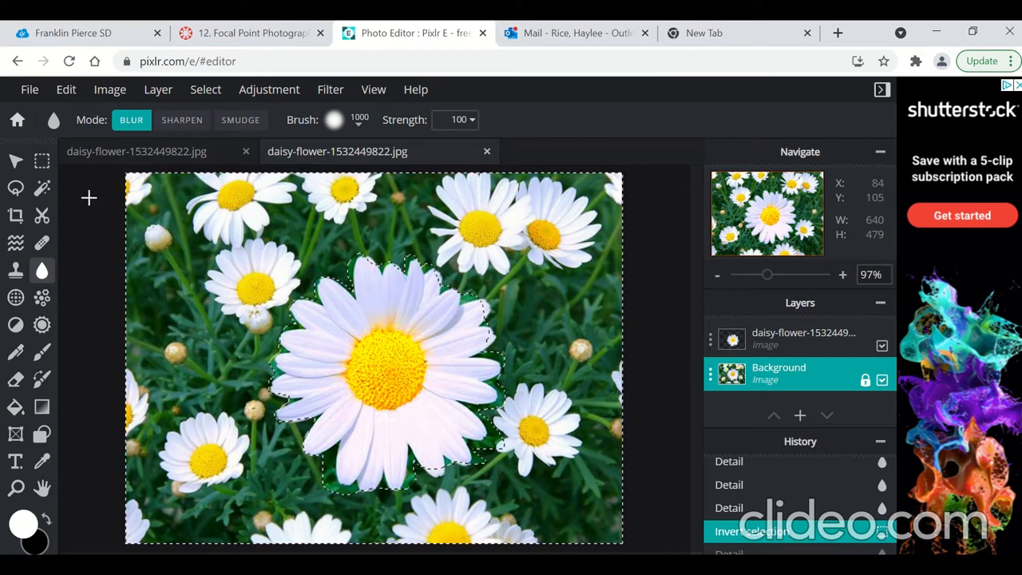
left_click(16, 158)
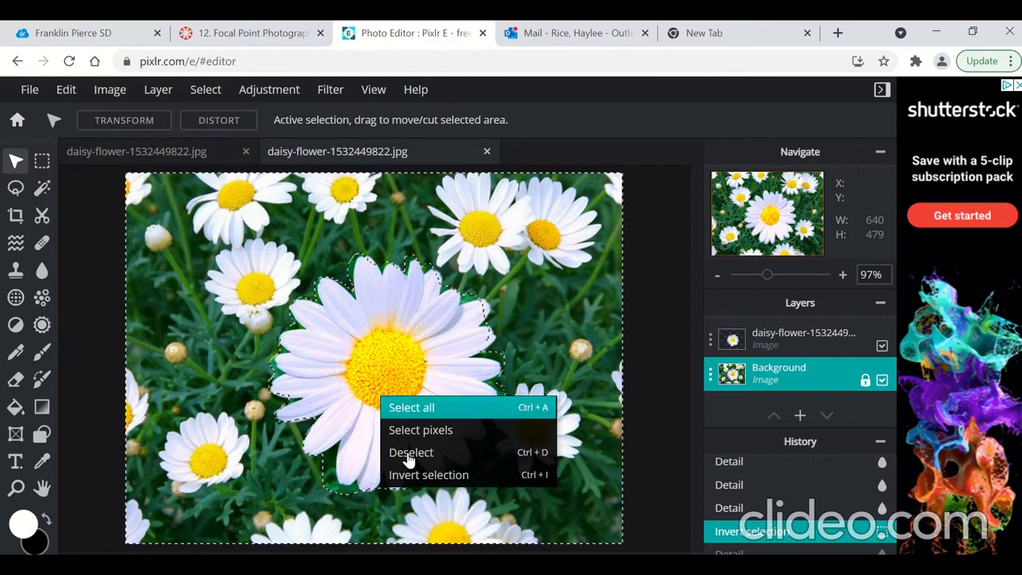
left_click(417, 481)
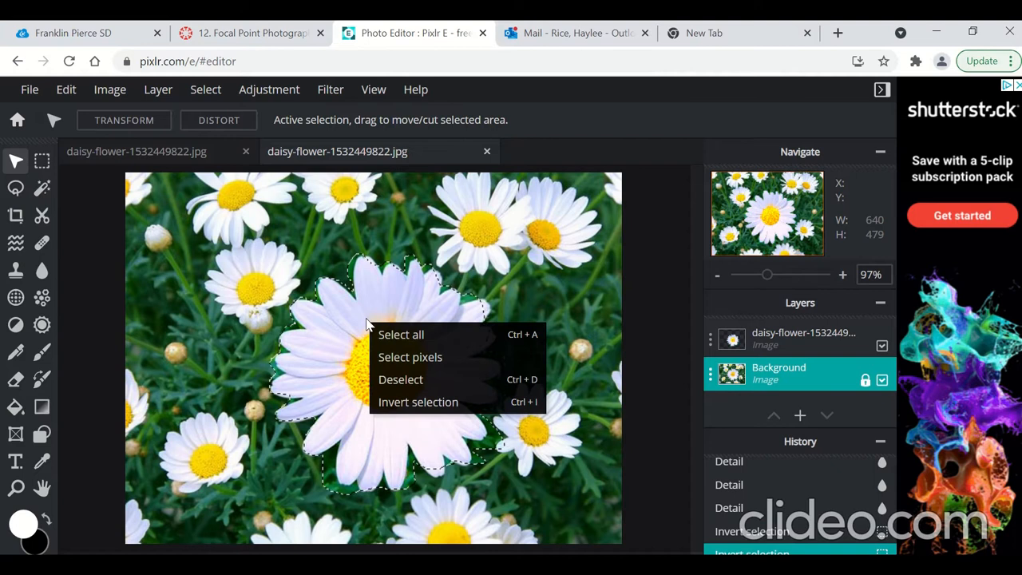
left_click(424, 404)
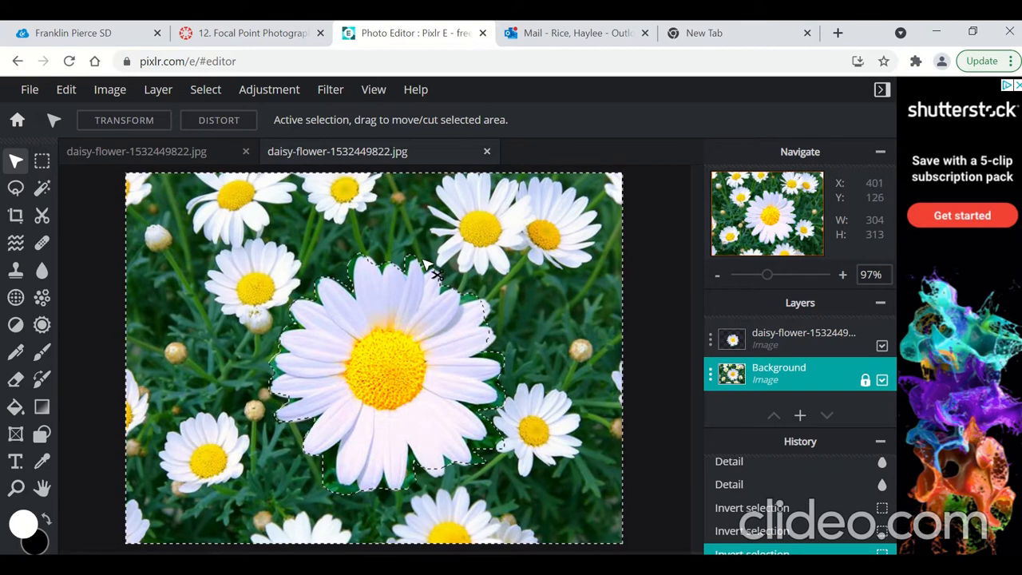
Step: Blur the flowers and foliage around the central daisy on the Background layer with a 1000 px brush at strength 100
left_click(43, 272)
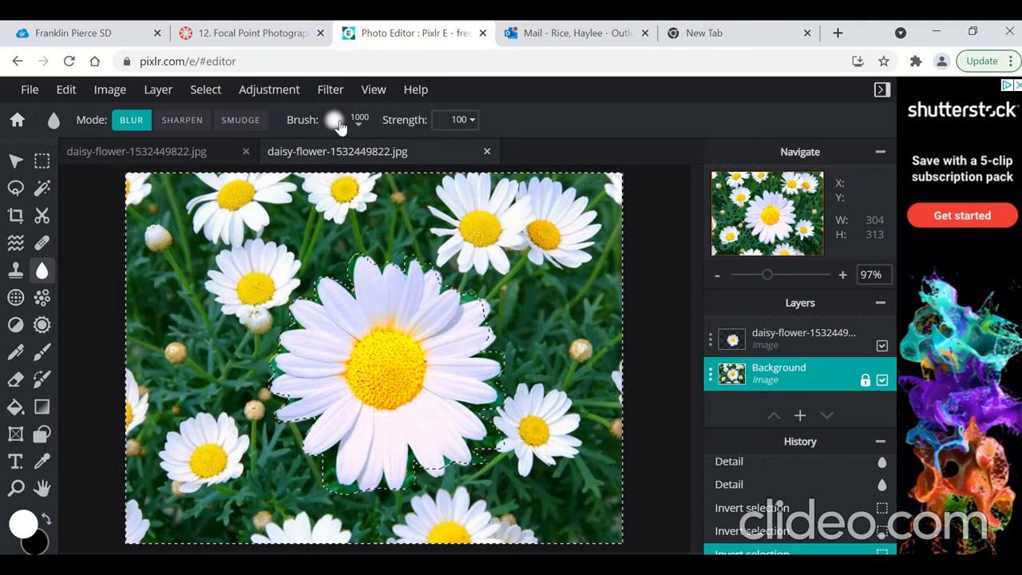
left_click(339, 122)
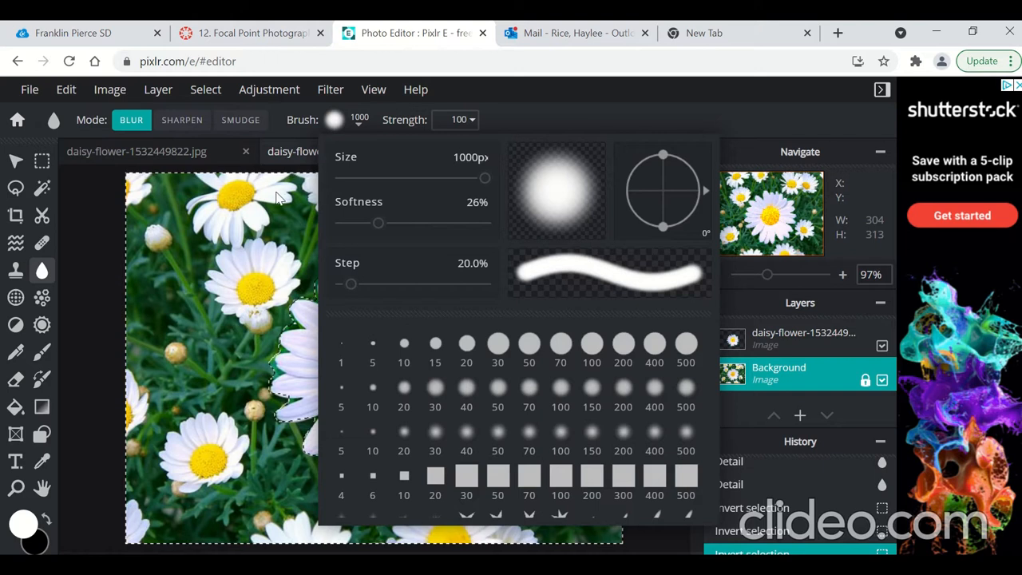
left_click(201, 230)
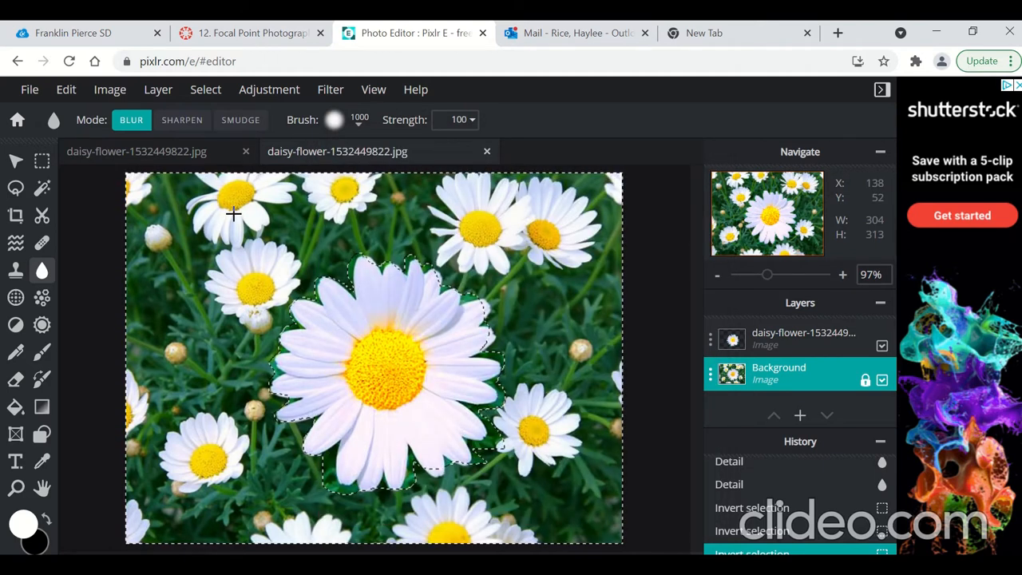
left_click_drag(183, 238, 206, 237)
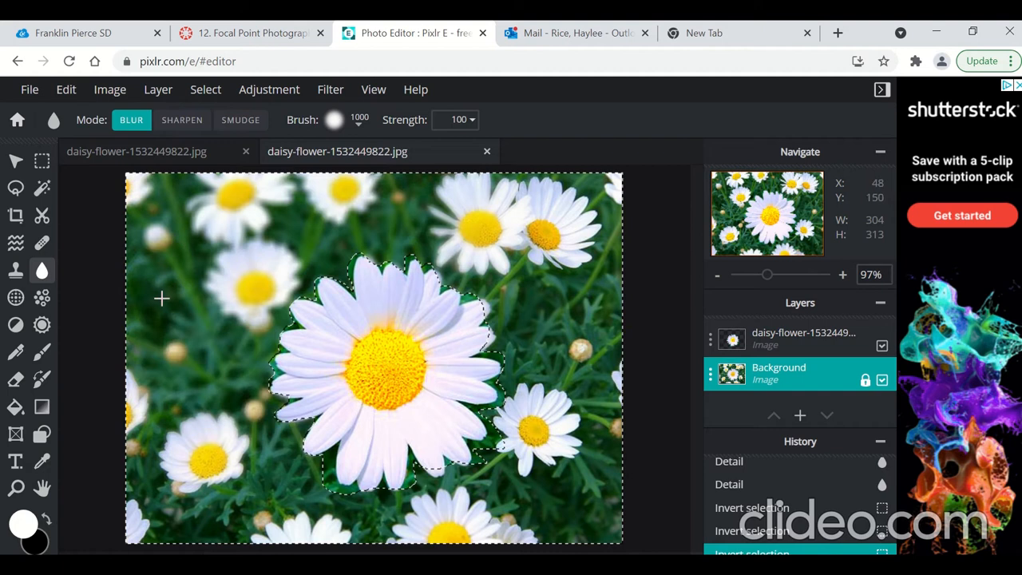
left_click_drag(143, 354, 152, 462)
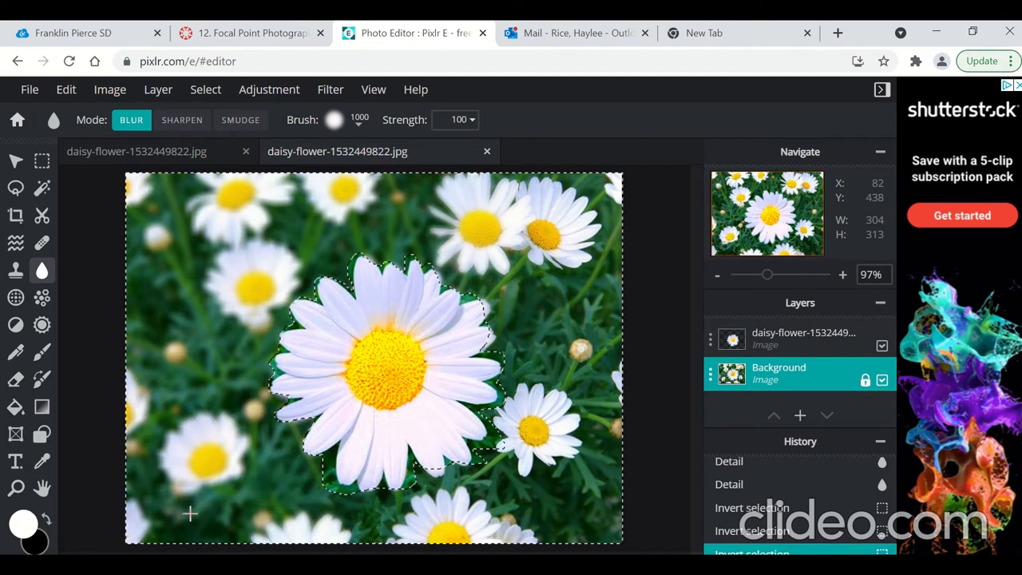
left_click_drag(190, 513, 189, 514)
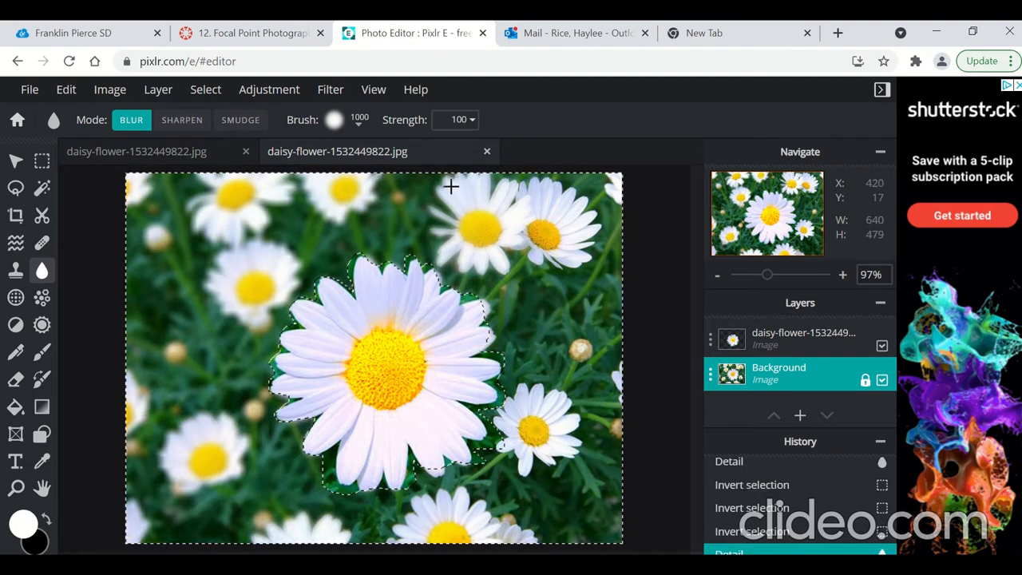
mouse_move(527, 193)
left_mouse_down()
mouse_move(582, 201)
mouse_move(582, 262)
left_mouse_up()
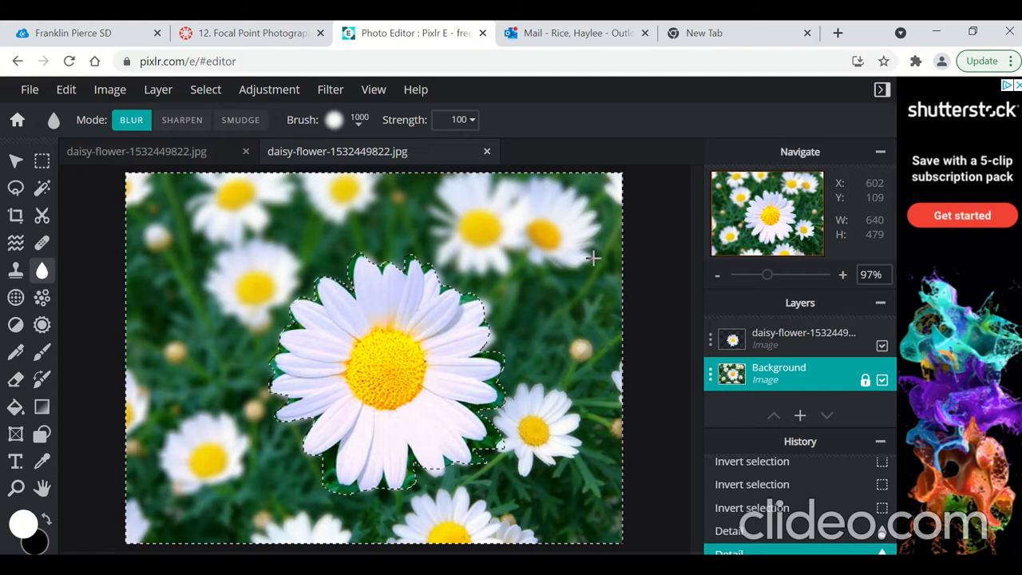
mouse_move(607, 324)
left_mouse_down()
mouse_move(577, 463)
mouse_move(479, 491)
left_mouse_up()
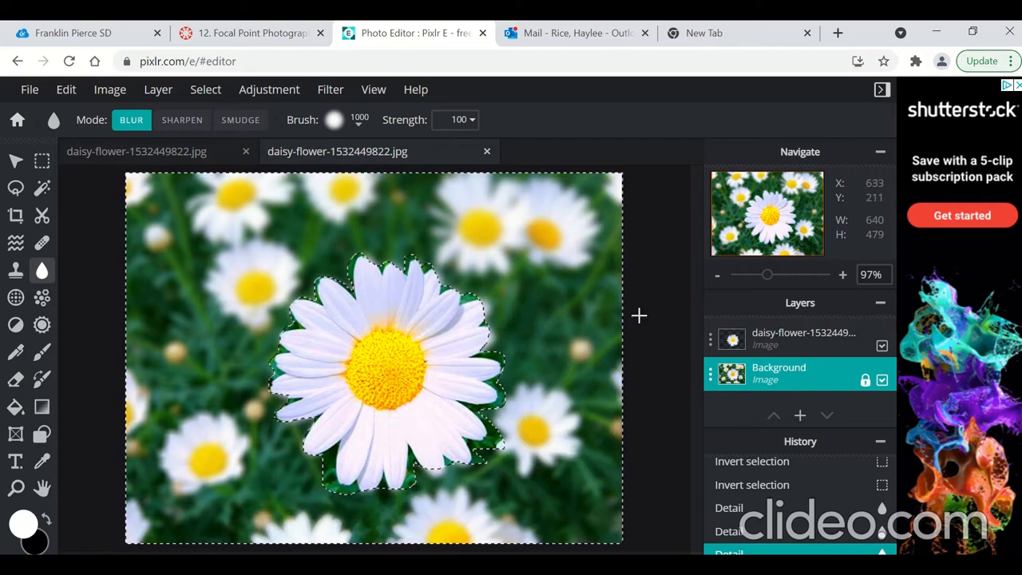
Step: Apply a Vignette filter with a positive amount to the selected surroundings on the Background layer
left_click(825, 352)
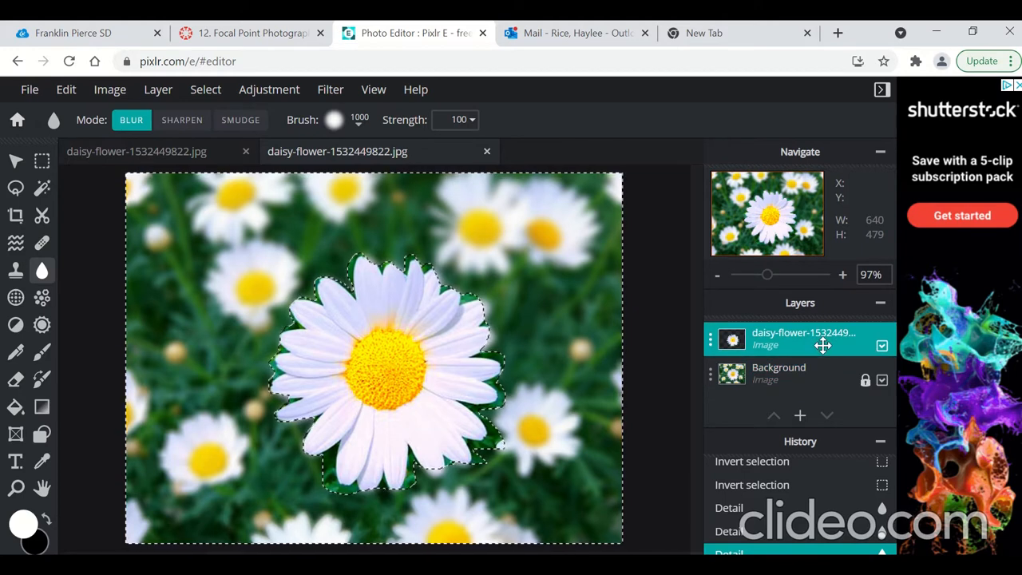
left_click(790, 377)
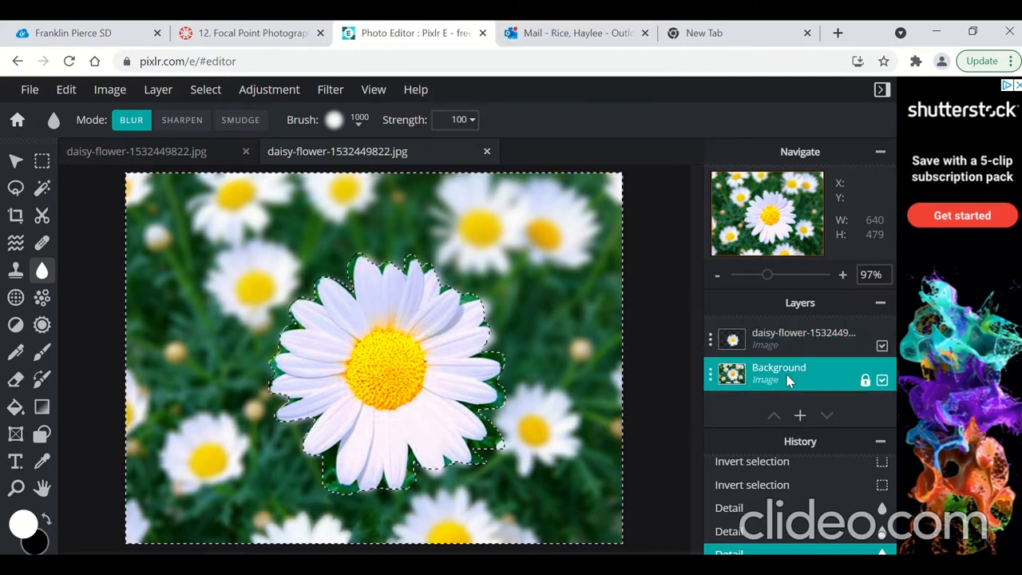
left_click(274, 94)
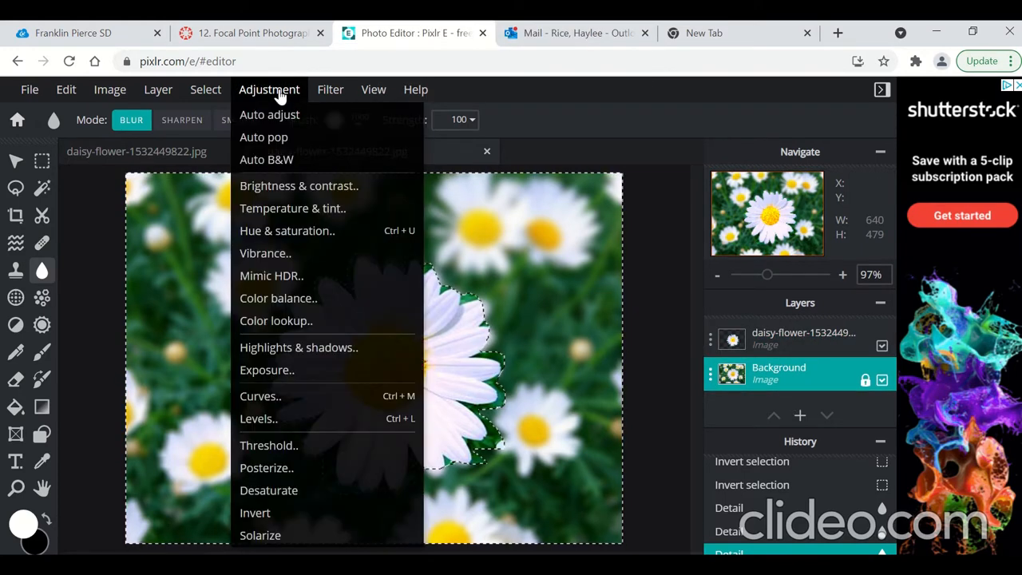
mouse_move(328, 89)
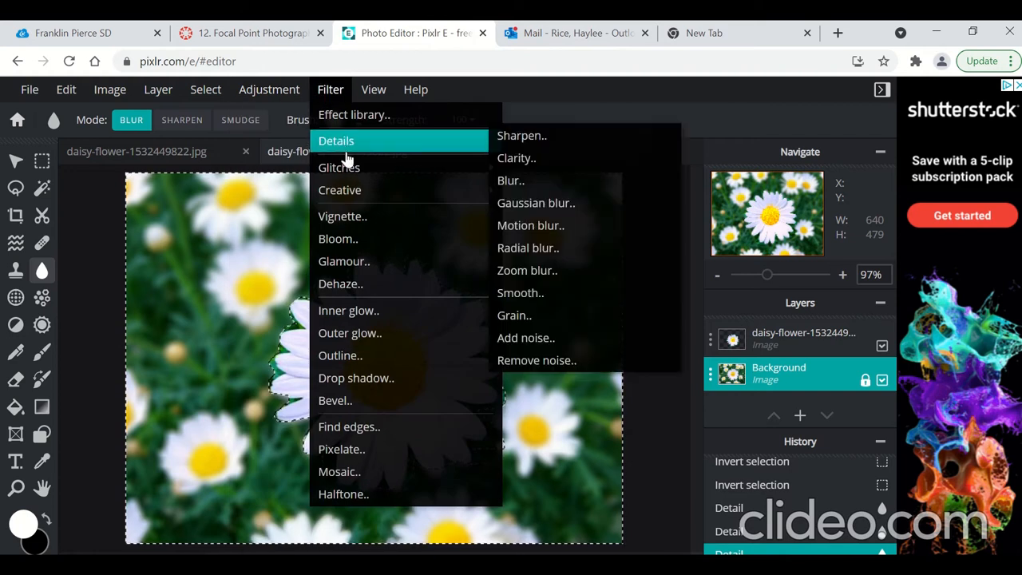
mouse_move(346, 166)
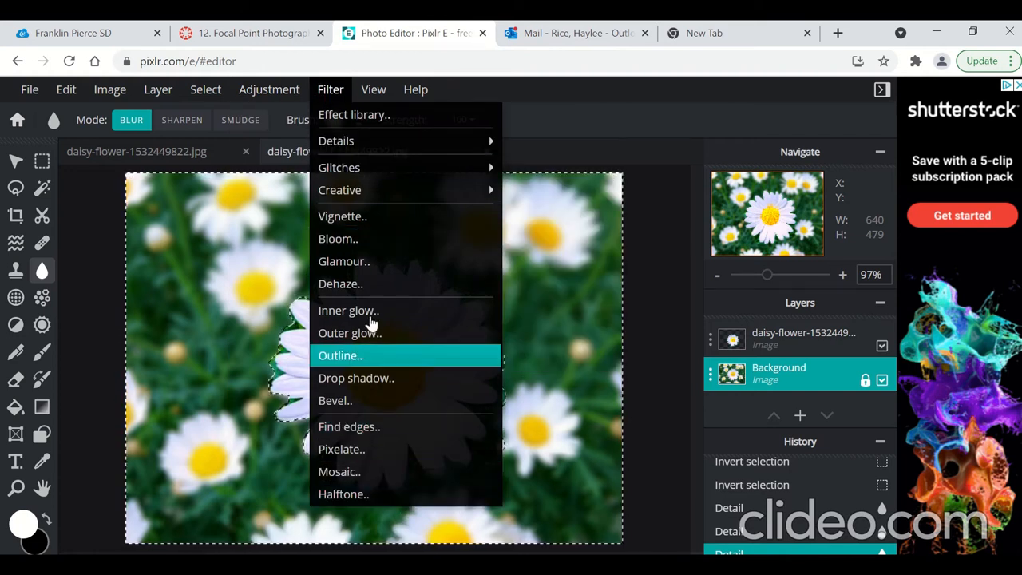
mouse_move(267, 92)
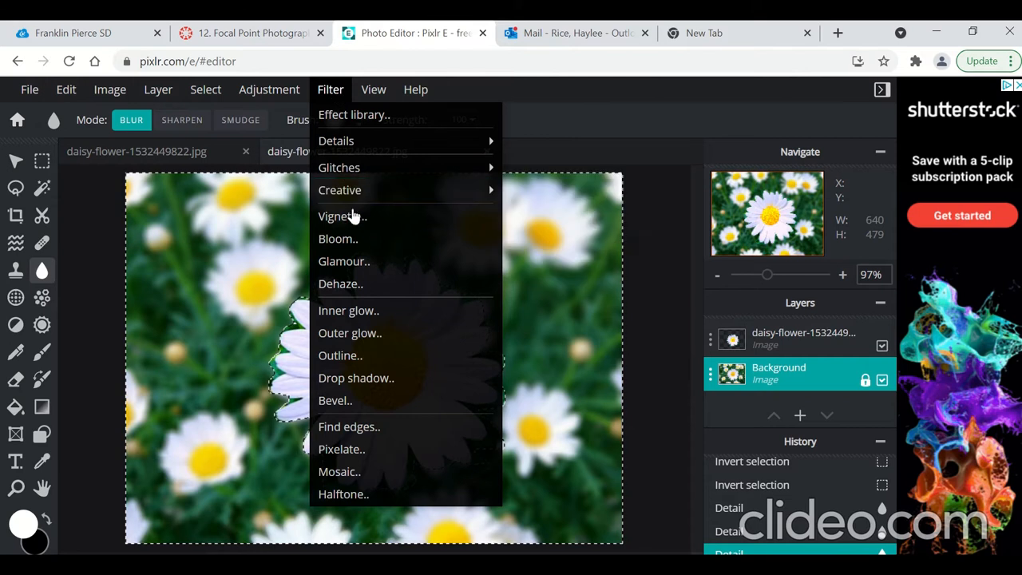
left_click(354, 228)
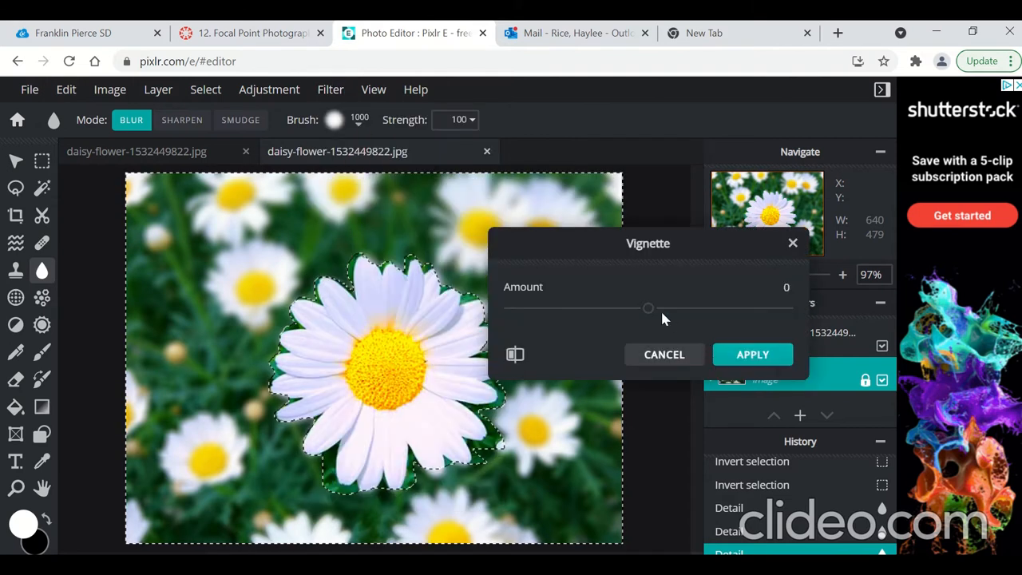
left_click_drag(652, 312, 724, 321)
left_click(732, 356)
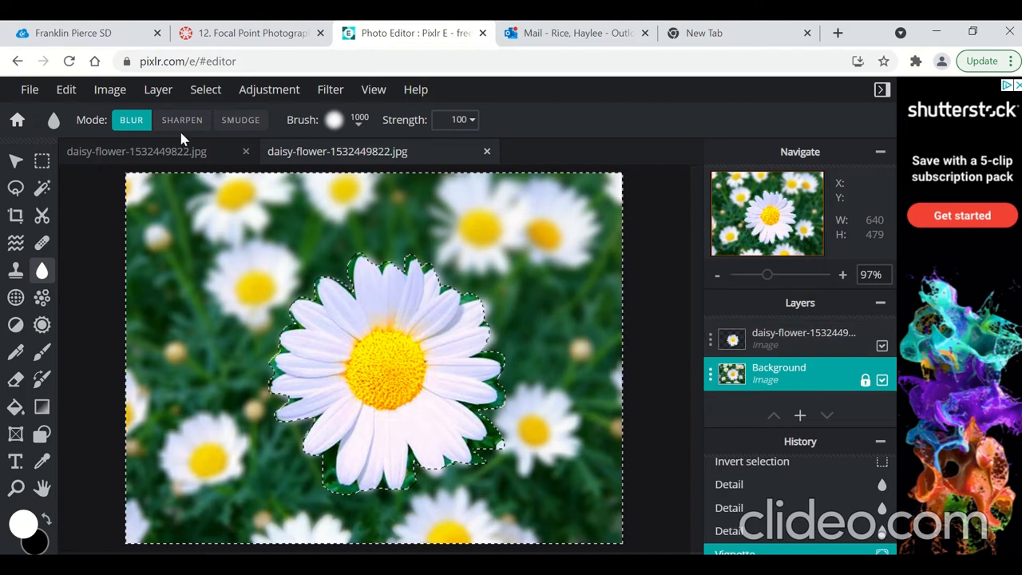
left_click(32, 91)
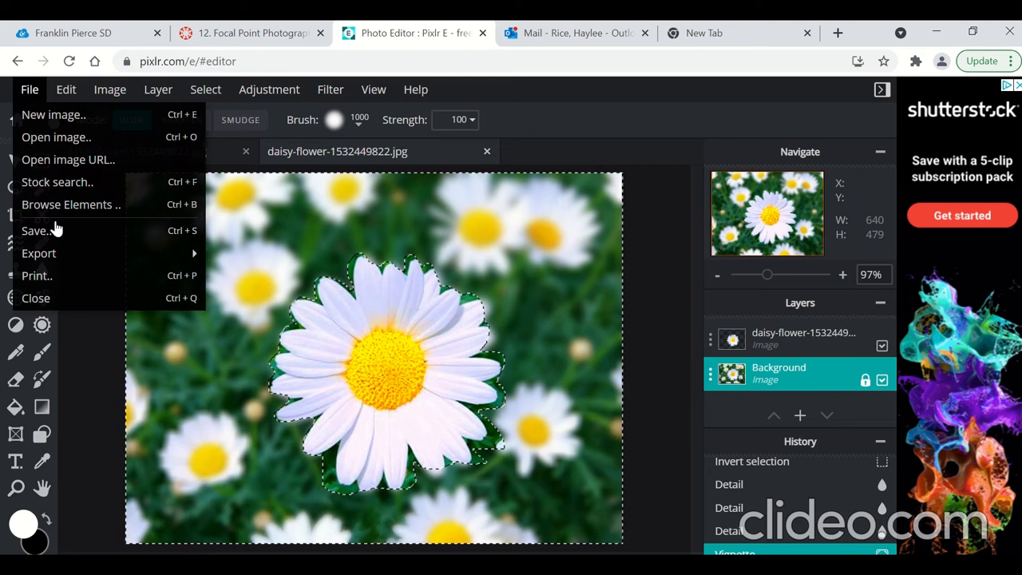
left_click(53, 231)
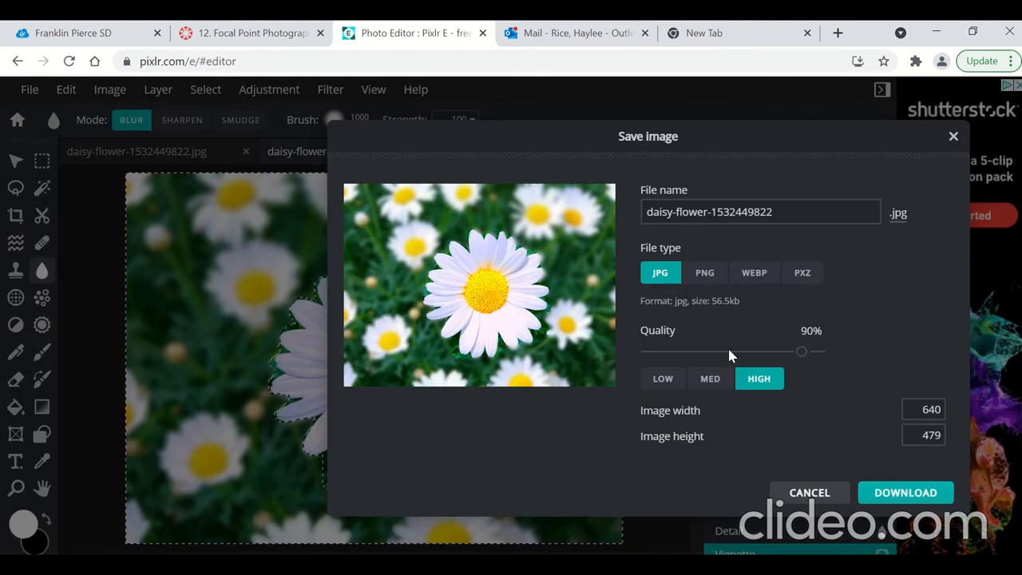
left_click(705, 273)
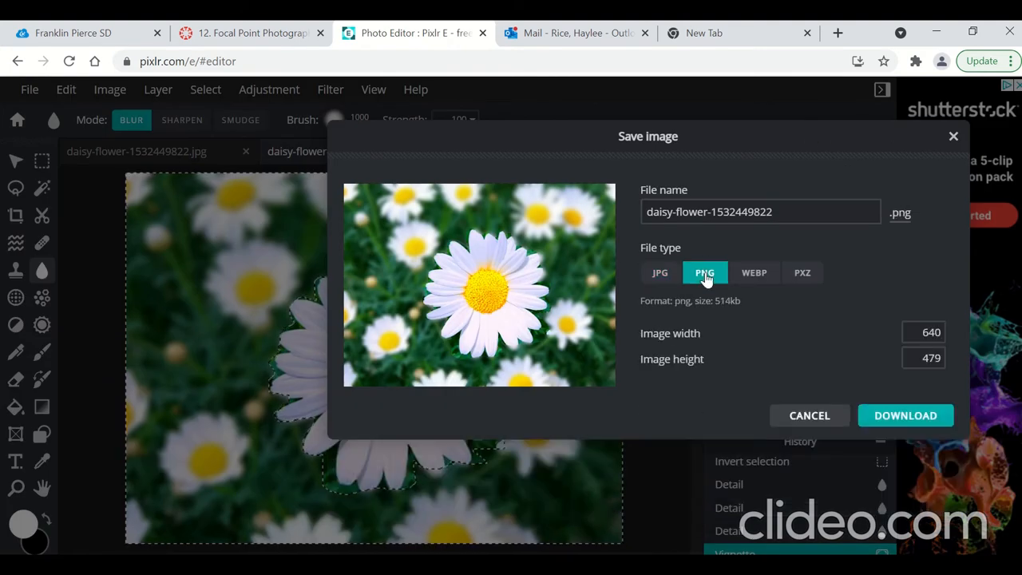
left_click(935, 416)
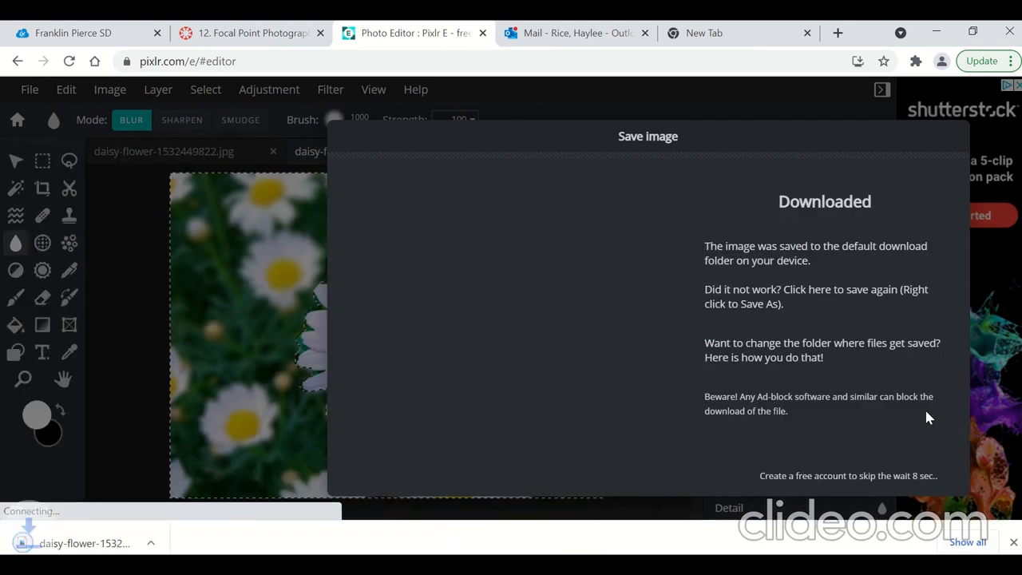
left_click(118, 542)
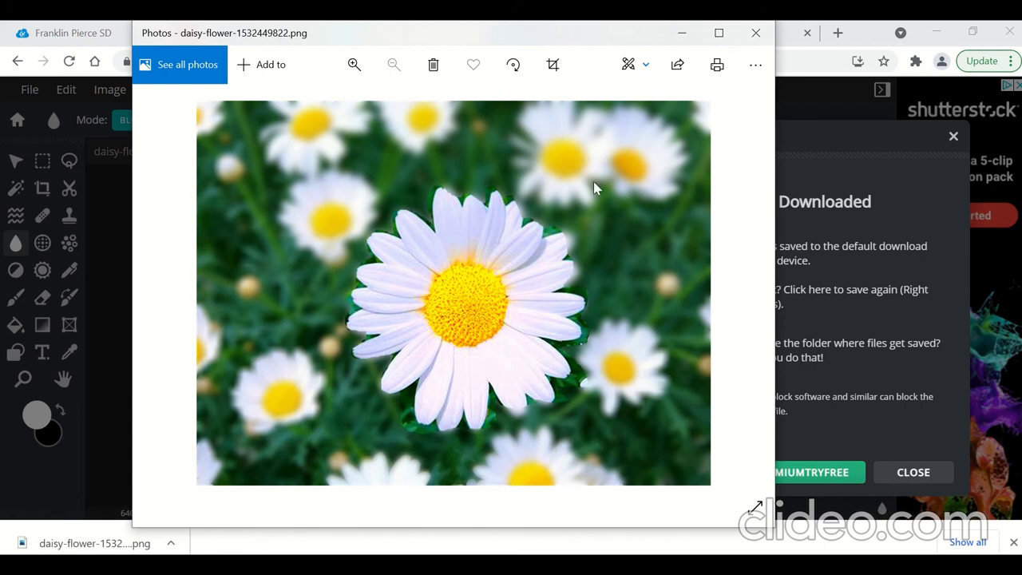
left_click(758, 35)
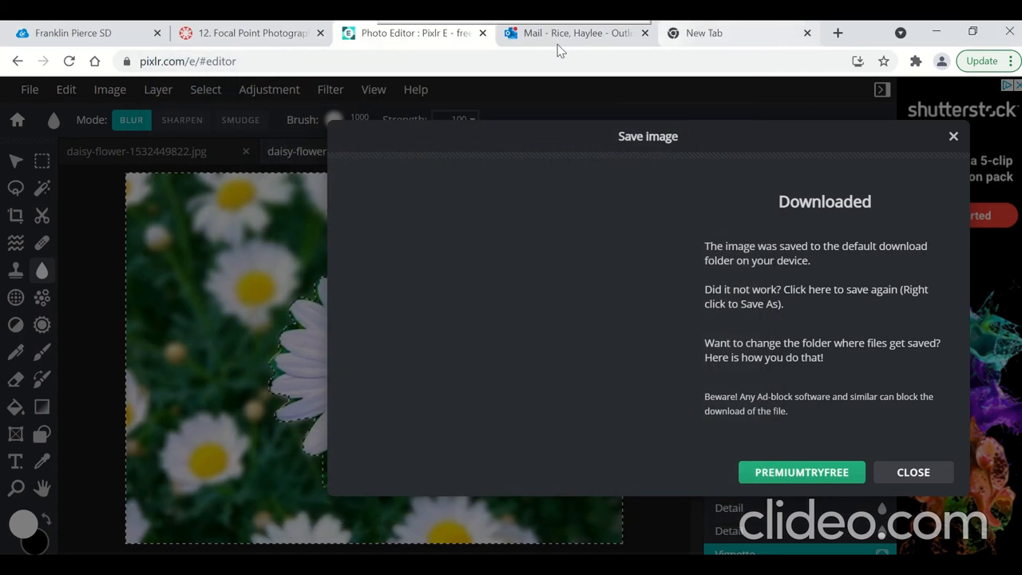